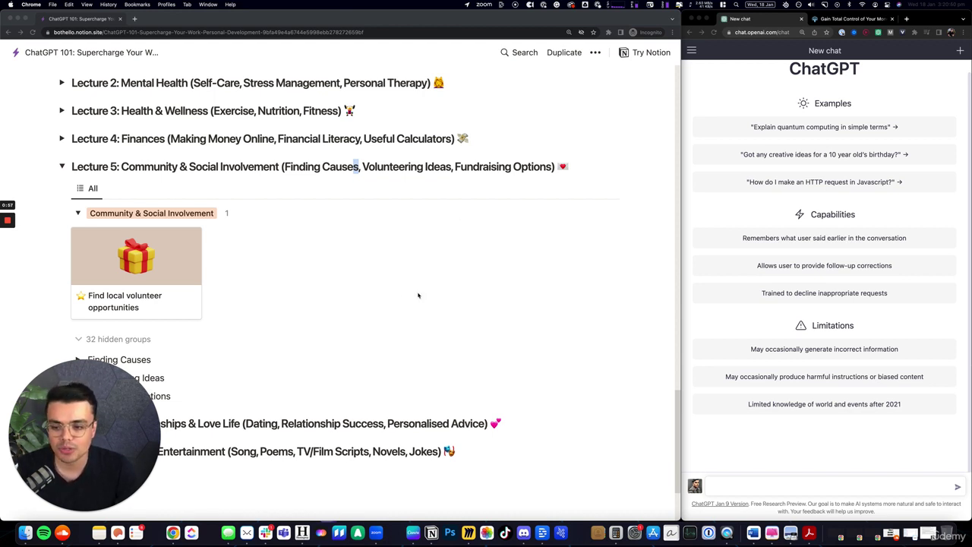
# Open the 'Find local volunteer opportunities' card from the Lecture 5 gallery in Notion
pyautogui.click(146, 286)
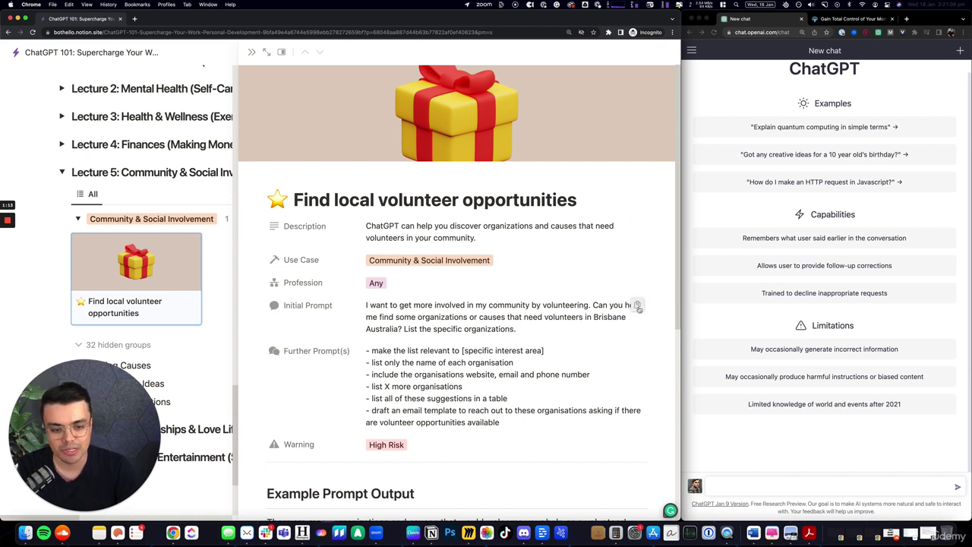
# Copy the Notion initial prompt about Brisbane volunteering organizations and send it to ChatGPT
pyautogui.click(637, 306)
pyautogui.click(784, 485)
pyautogui.press('super+v')
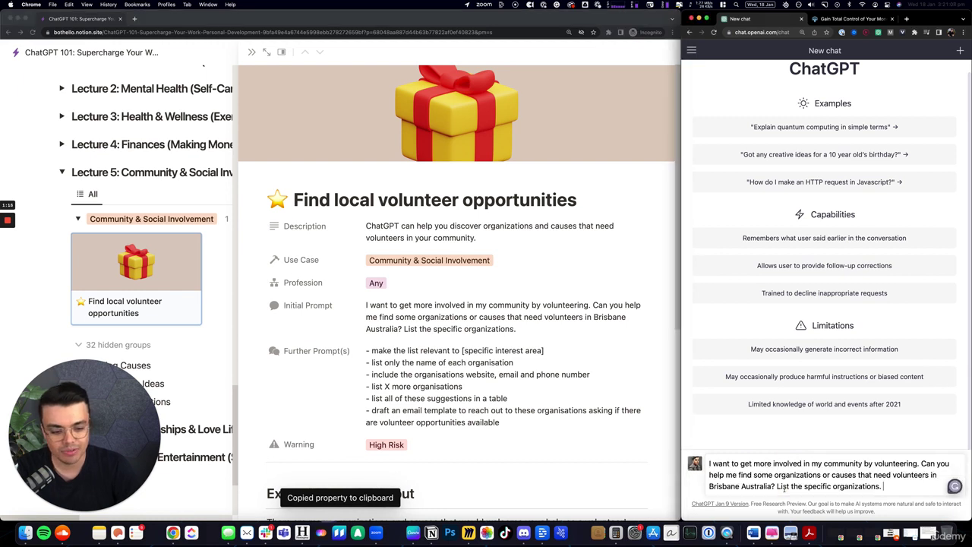
pyautogui.press('Return')
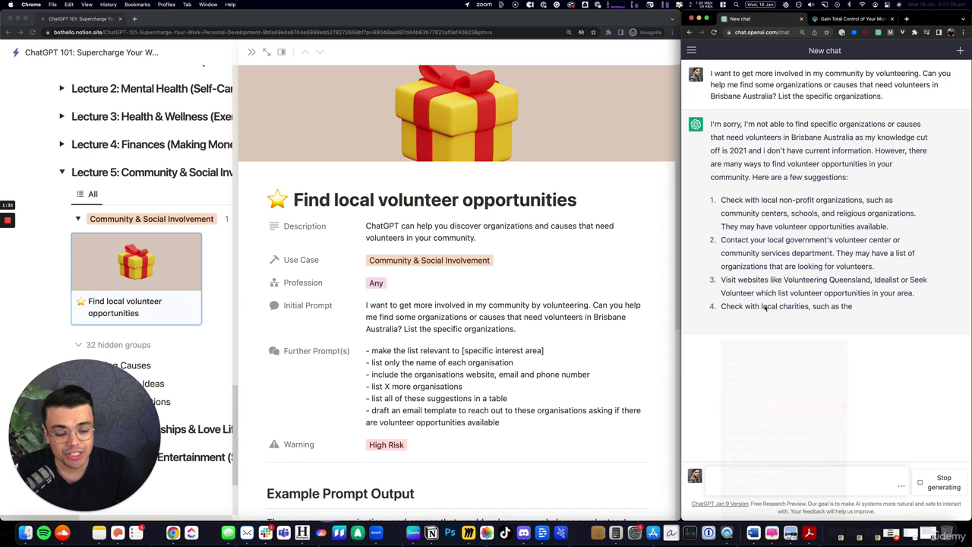
pyautogui.click(866, 327)
# Resend the Brisbane volunteering prompt and scroll through the seven-organization answer, from Brisbane City Council to Starlight
pyautogui.click(936, 480)
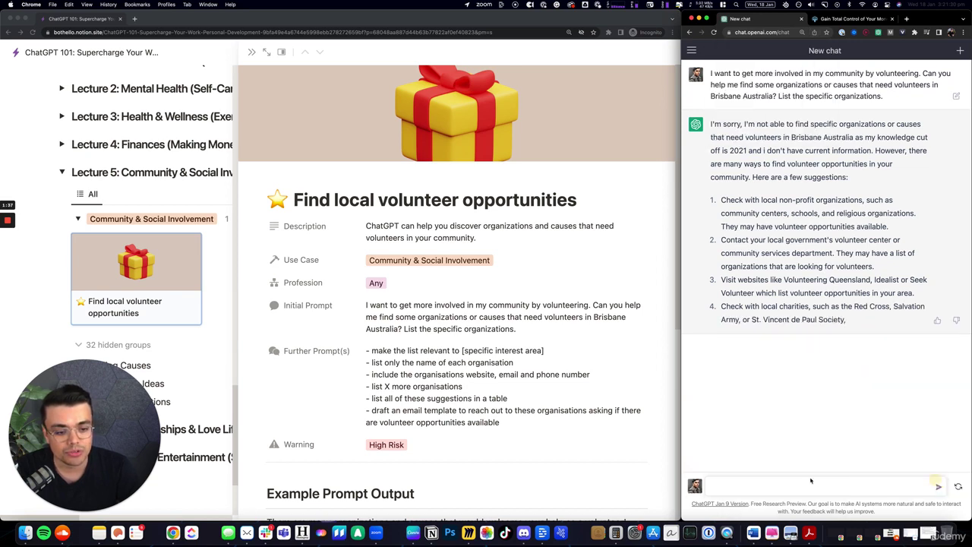
pyautogui.click(812, 480)
pyautogui.press('super+v')
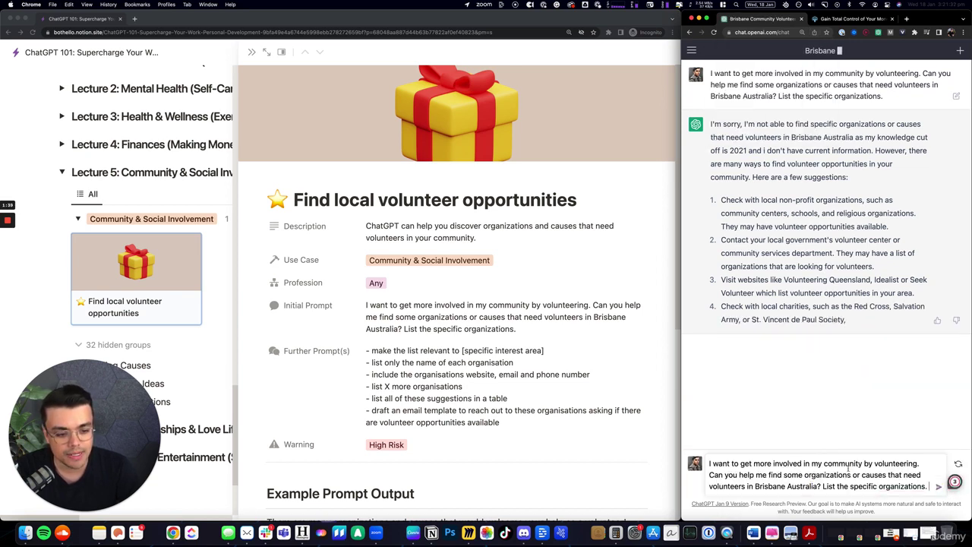
pyautogui.click(940, 485)
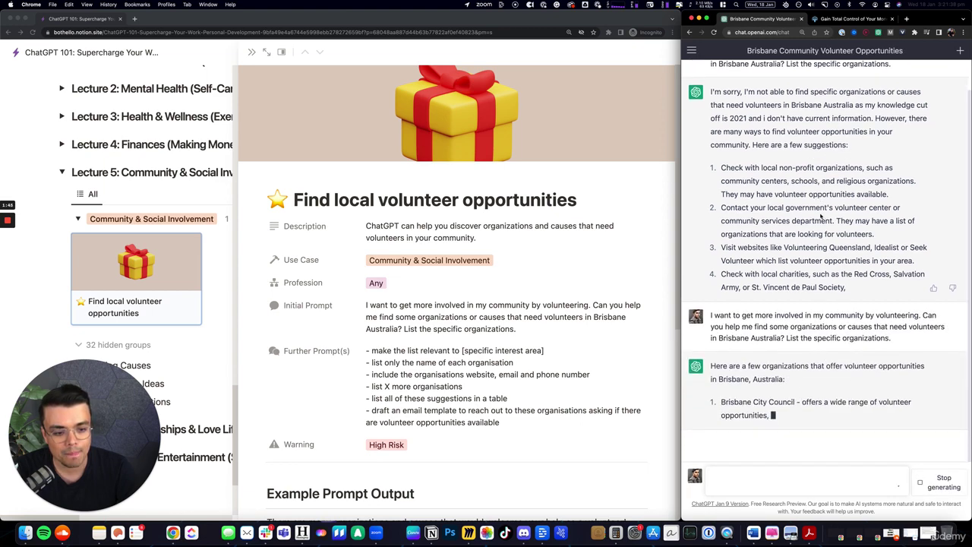
pyautogui.scroll(2, 796, 264)
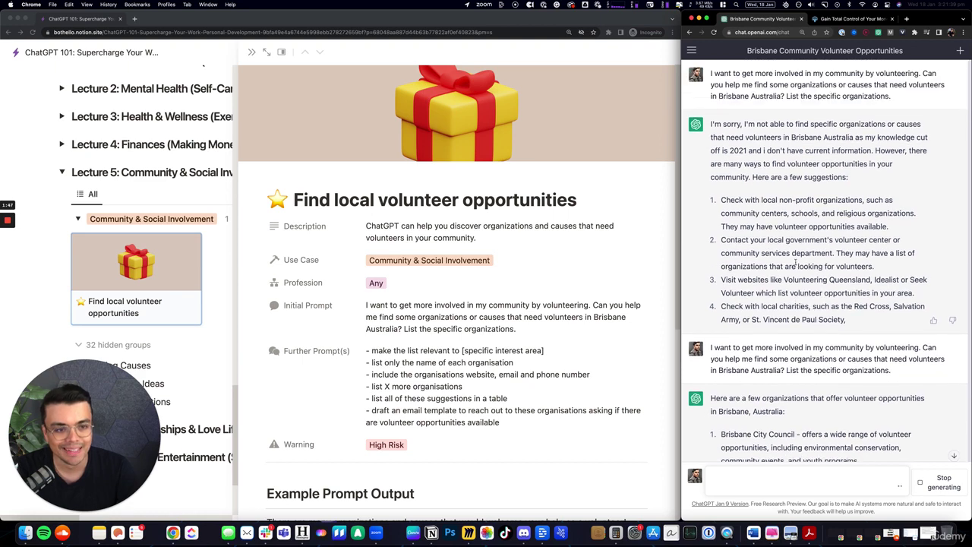
pyautogui.rightClick(851, 197)
pyautogui.click(781, 152)
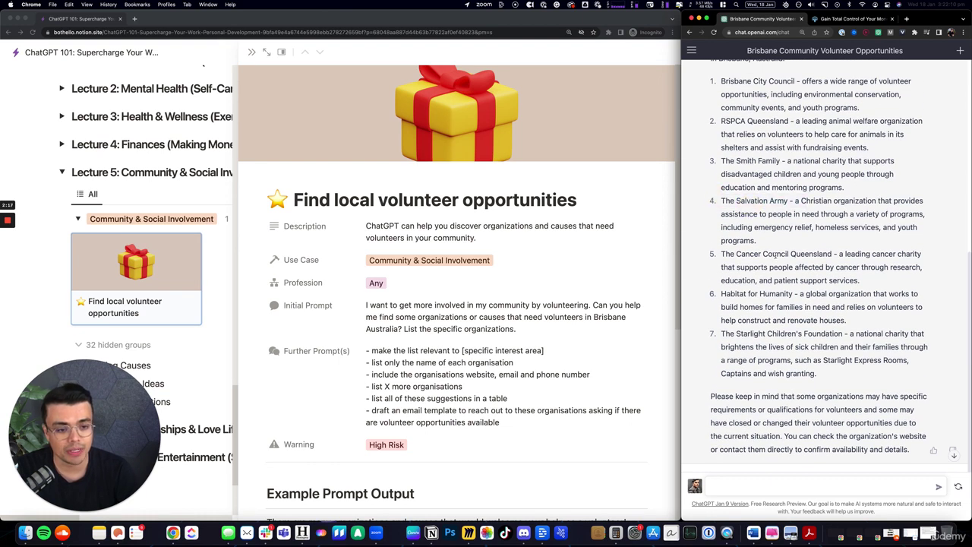
pyautogui.scroll(-1, 774, 257)
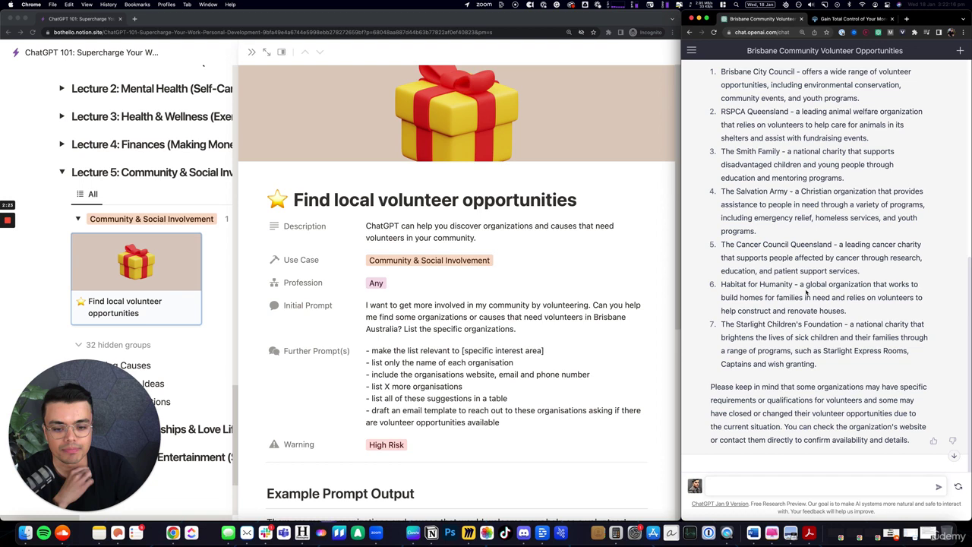
pyautogui.scroll(-2, 807, 291)
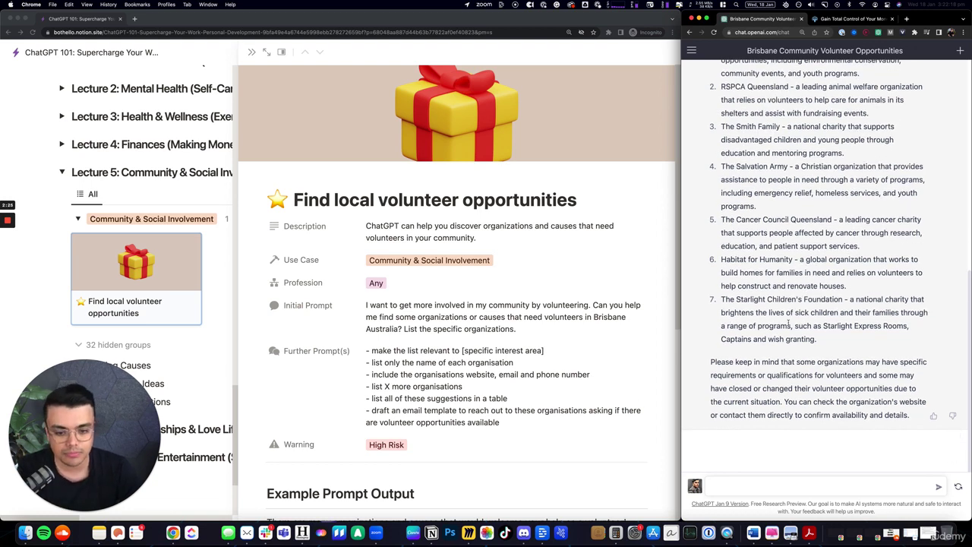
# Request Australia-wide climate-change organisations in a table with websites and phone numbers where available
pyautogui.click(807, 485)
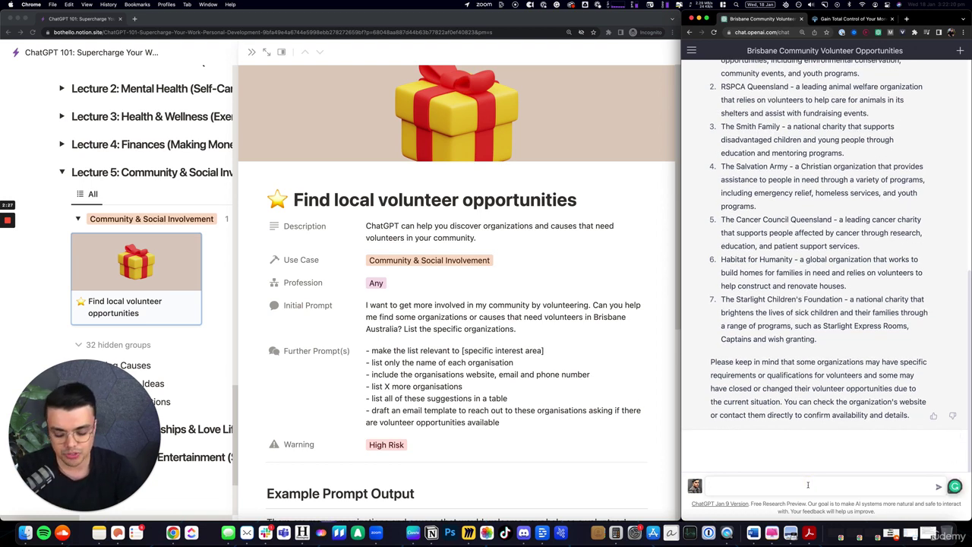
pyautogui.write('make the')
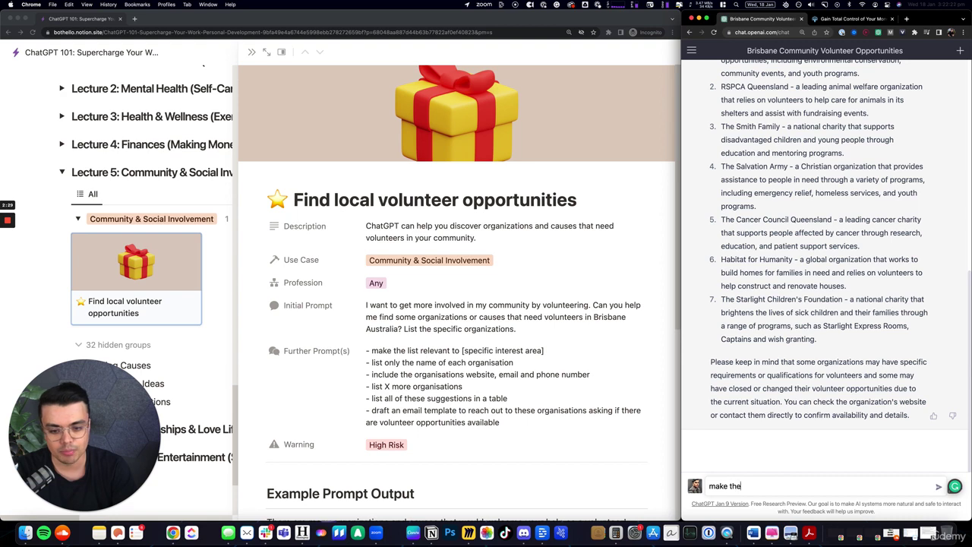
pyautogui.write(' list rel')
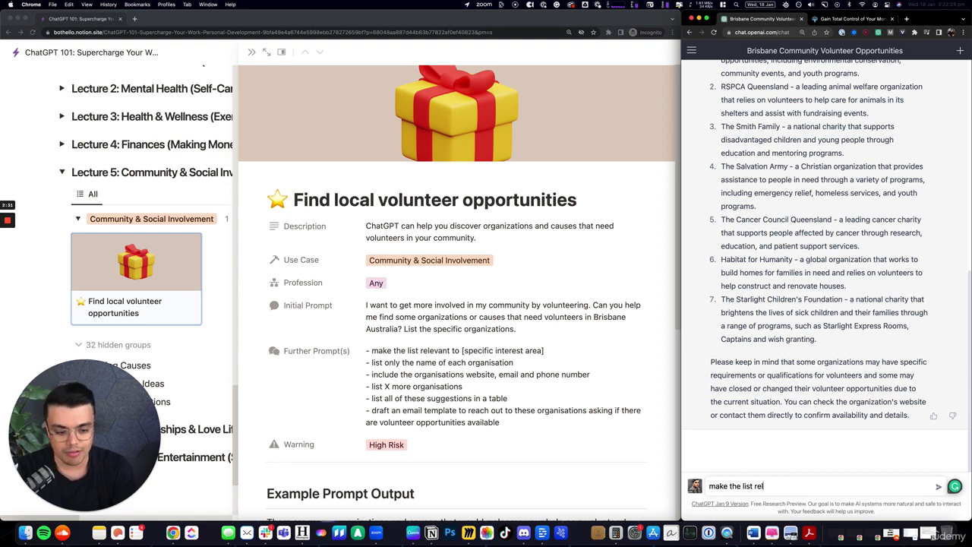
pyautogui.write('evant')
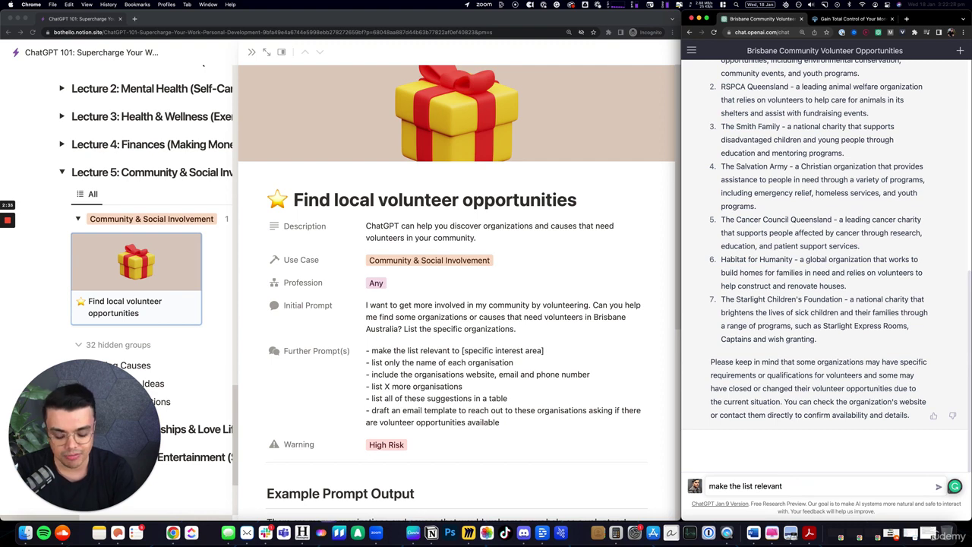
pyautogui.write(' to climate')
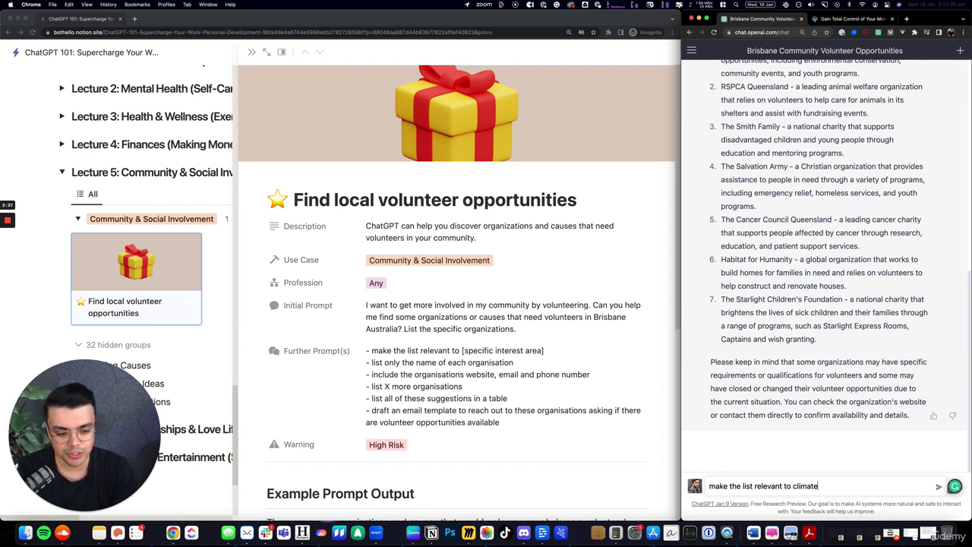
pyautogui.write(' change and')
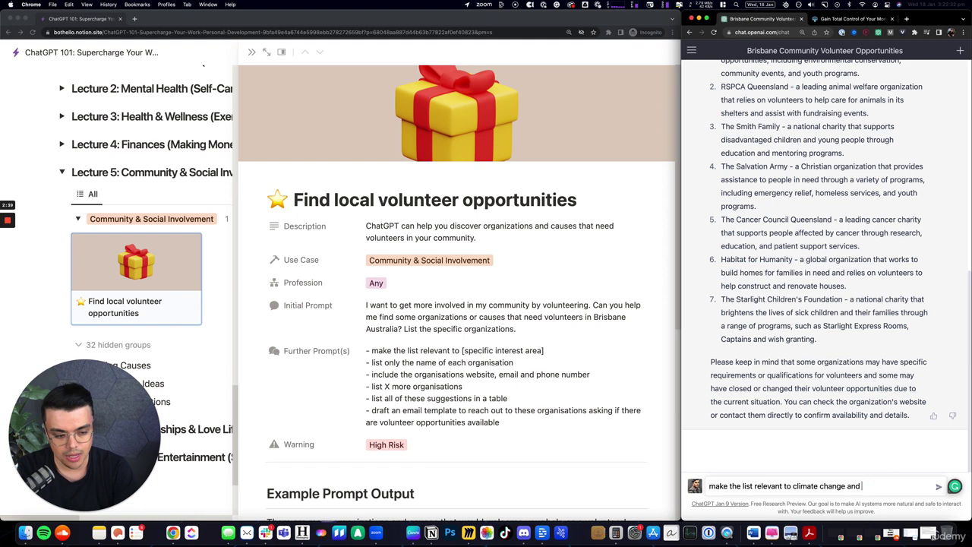
pyautogui.write(' make the organisation')
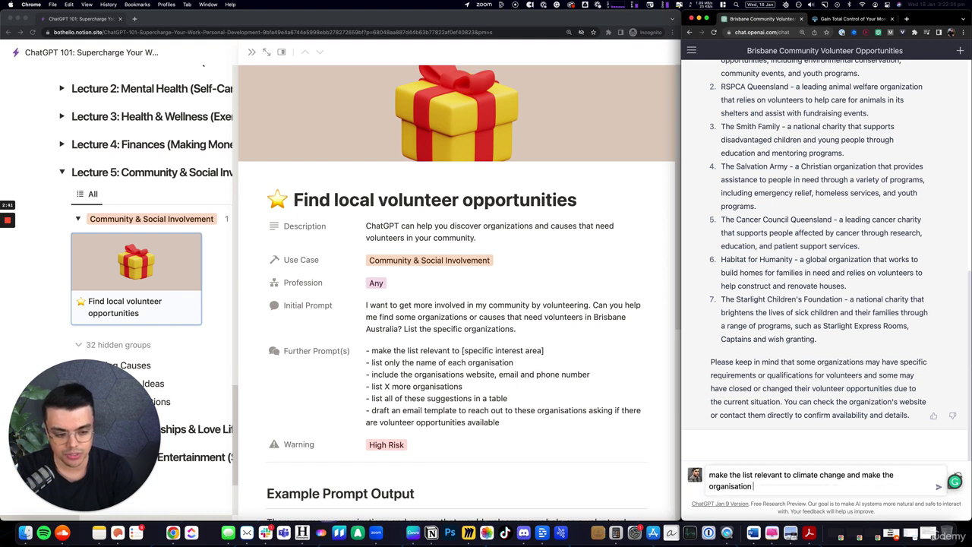
pyautogui.write('s australia')
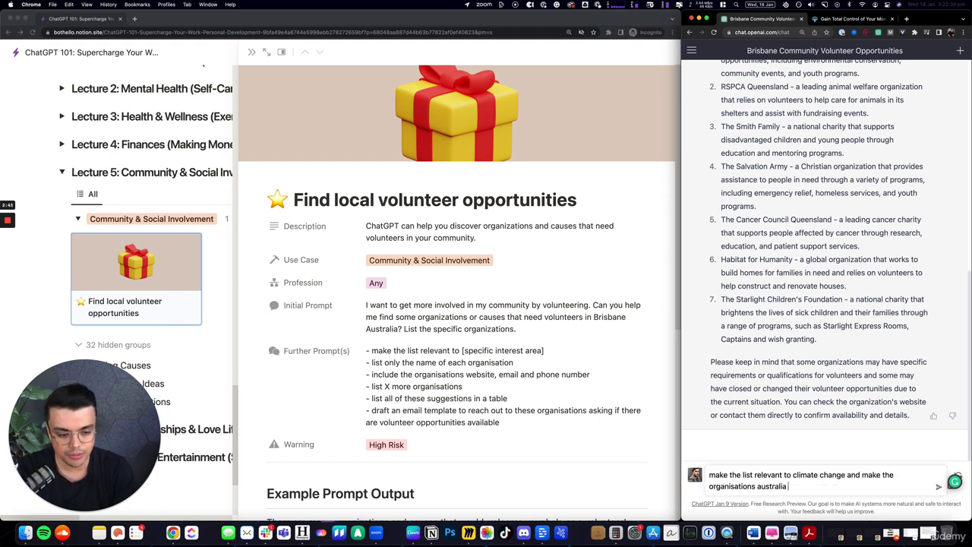
pyautogui.write(' wide. Put the su')
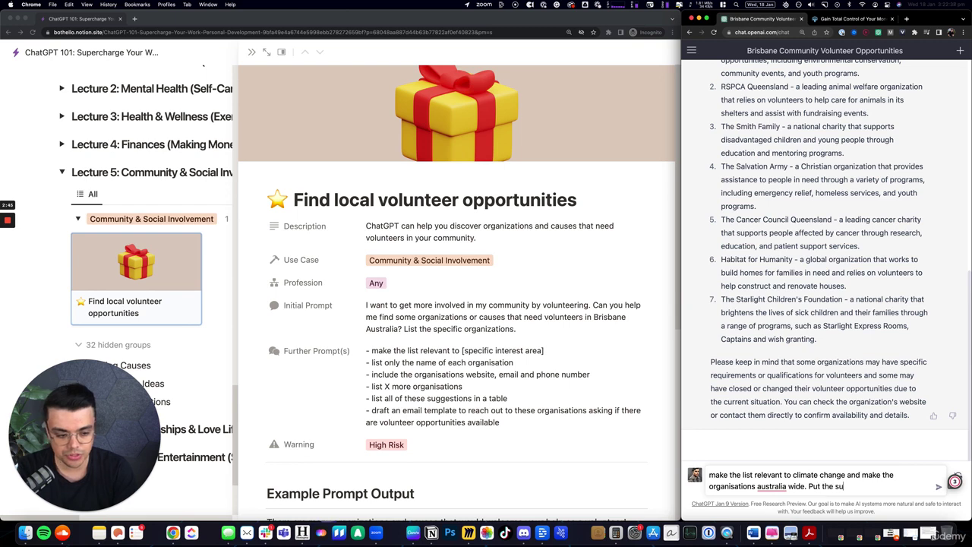
pyautogui.write('ggestions into a table an')
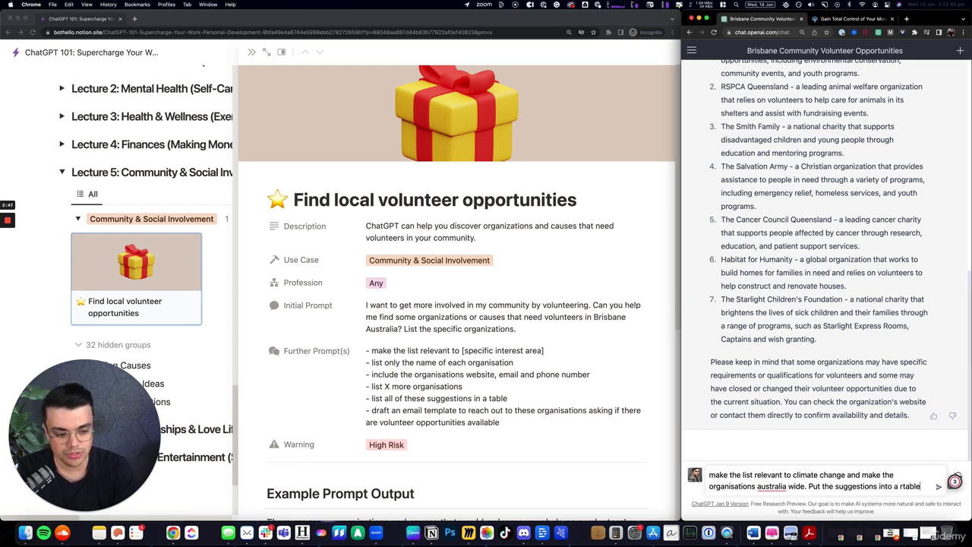
pyautogui.write('d inclu')
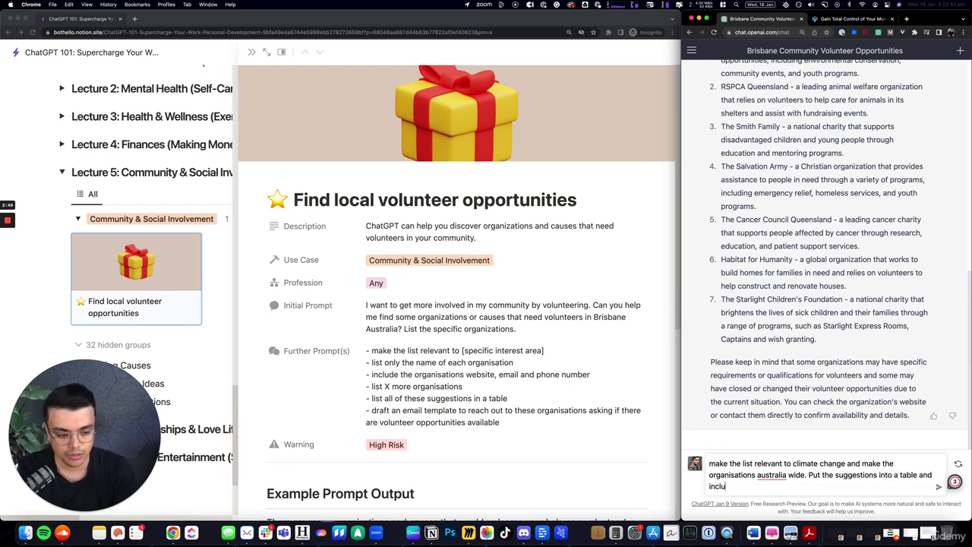
pyautogui.write('de their website')
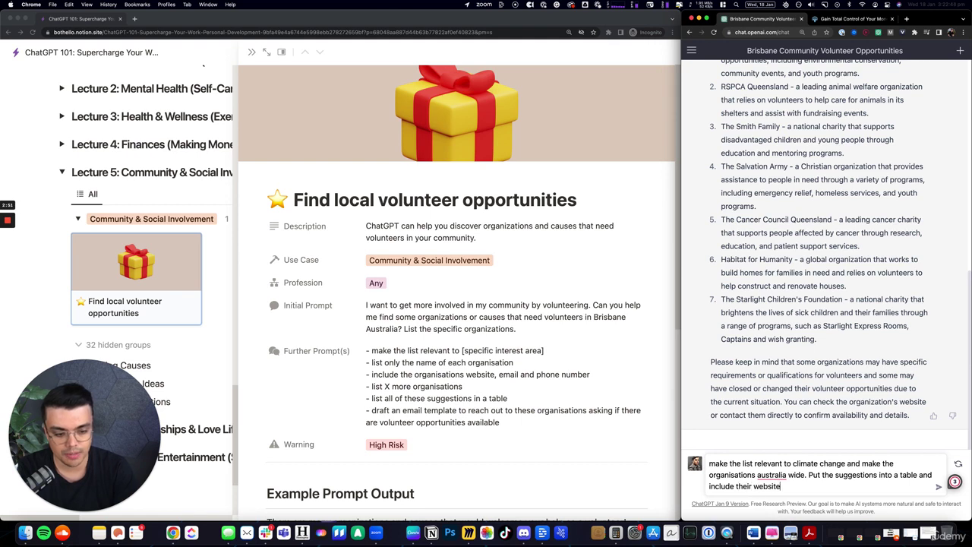
pyautogui.write(' and phone number (if available')
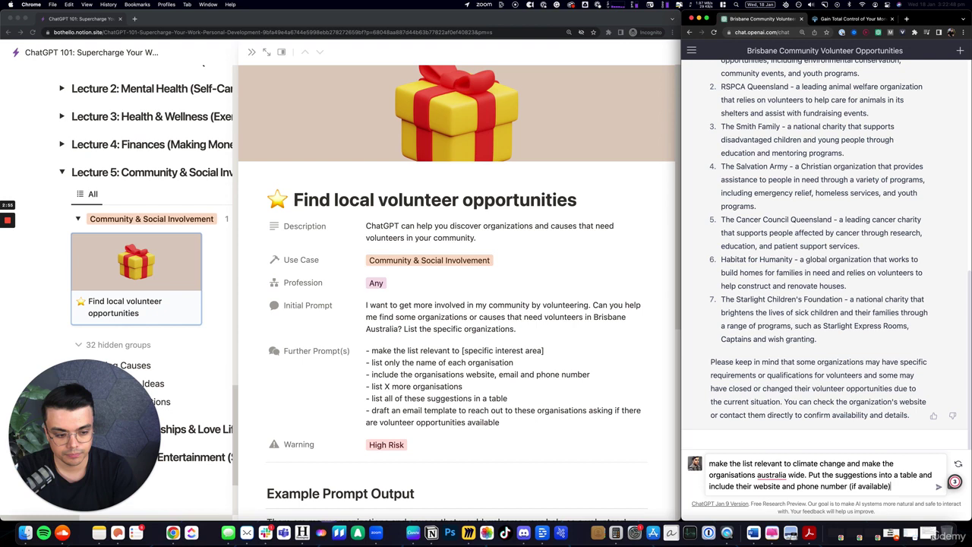
pyautogui.press('Return')
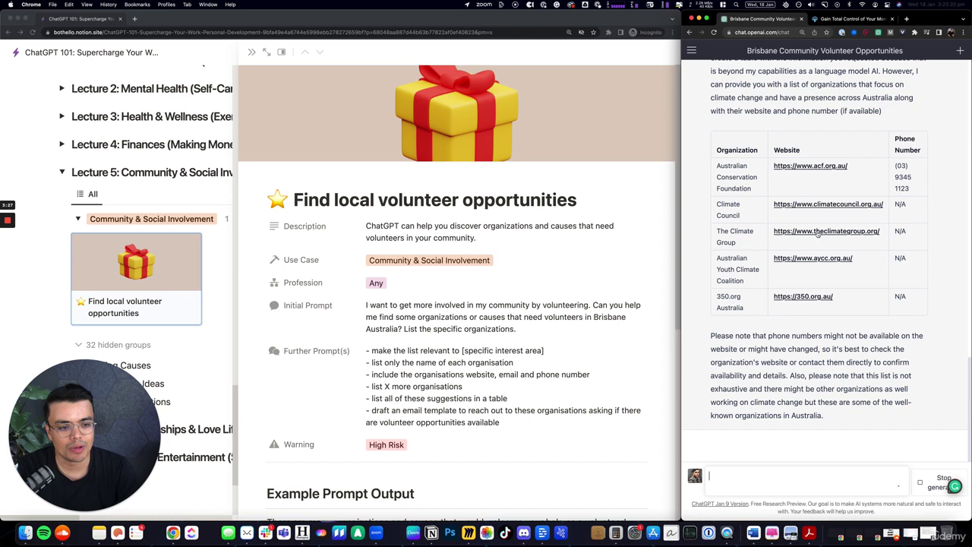
# Open and close the Climate Group, Climate Council and acf.org.au sites from the table
pyautogui.click(818, 234)
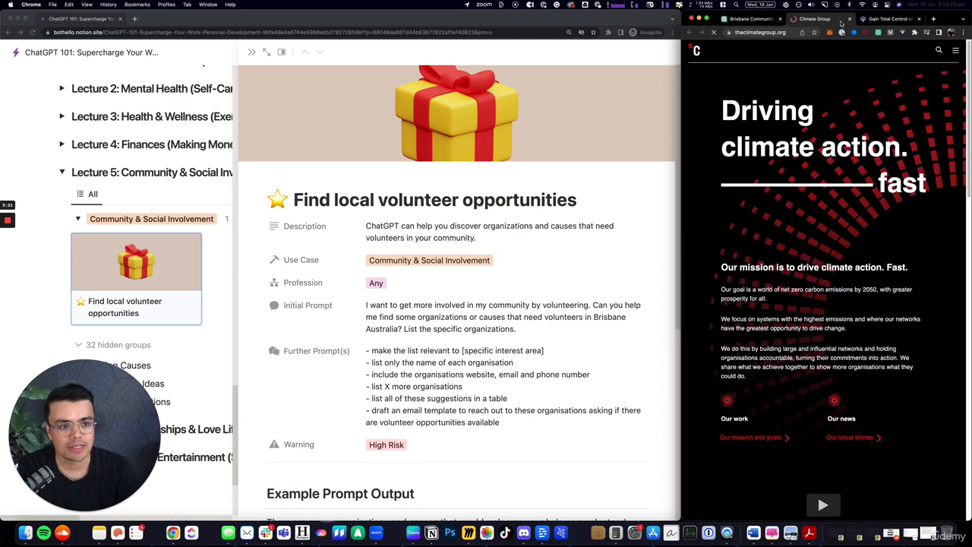
pyautogui.press('super+w')
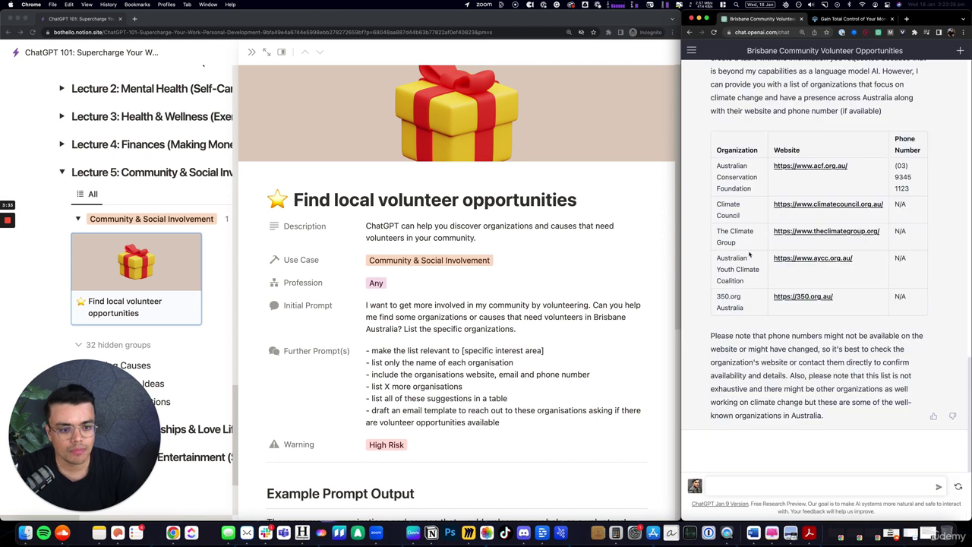
pyautogui.click(824, 204)
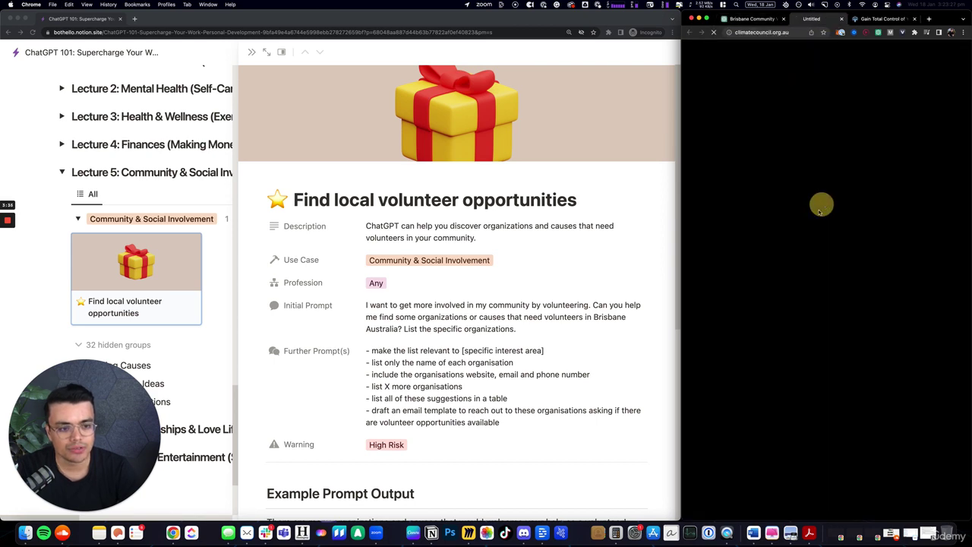
pyautogui.press('super+w')
pyautogui.click(808, 166)
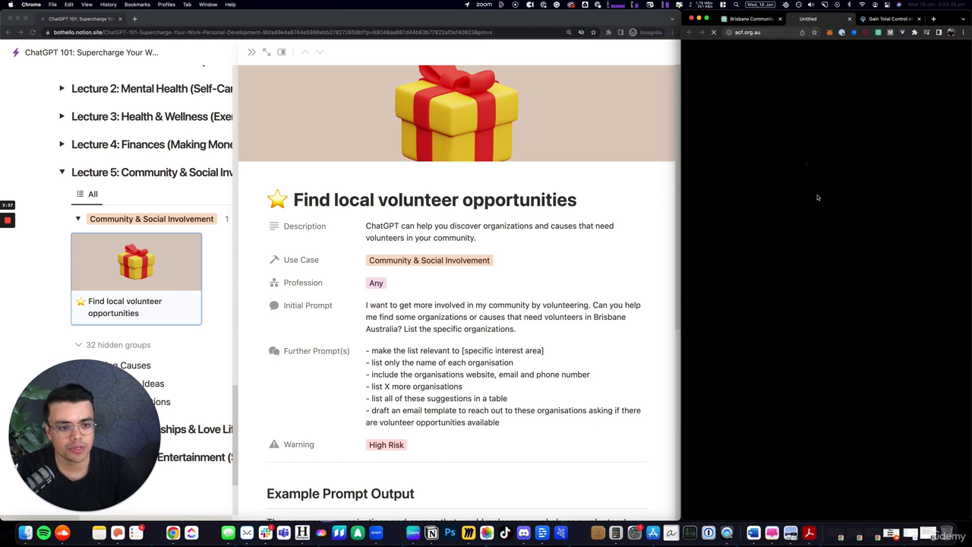
pyautogui.press('super+w')
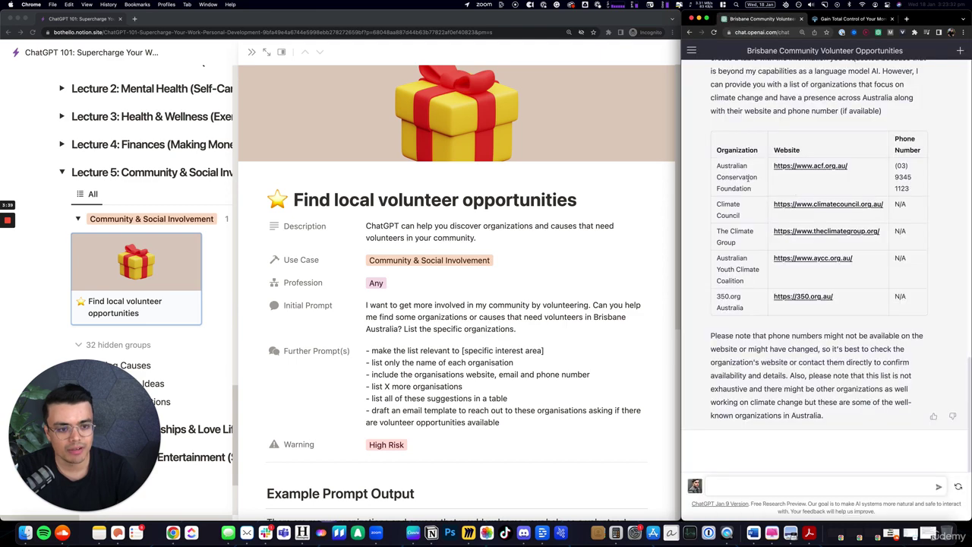
# Google 'Australian Conservation Foundation', open acf.org.au again, and return to the ChatGPT table
pyautogui.tripleClick(748, 178)
pyautogui.rightClick(727, 170)
pyautogui.click(759, 204)
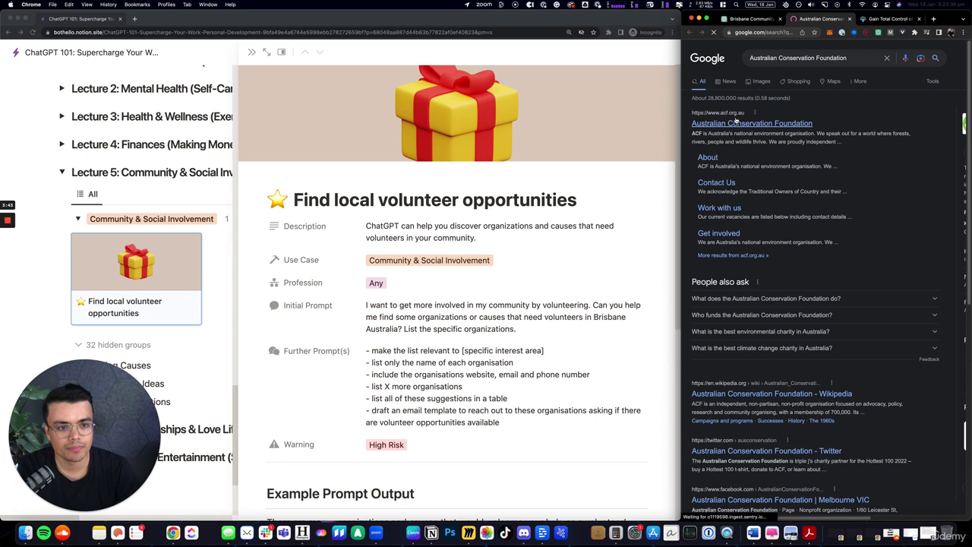
pyautogui.click(750, 18)
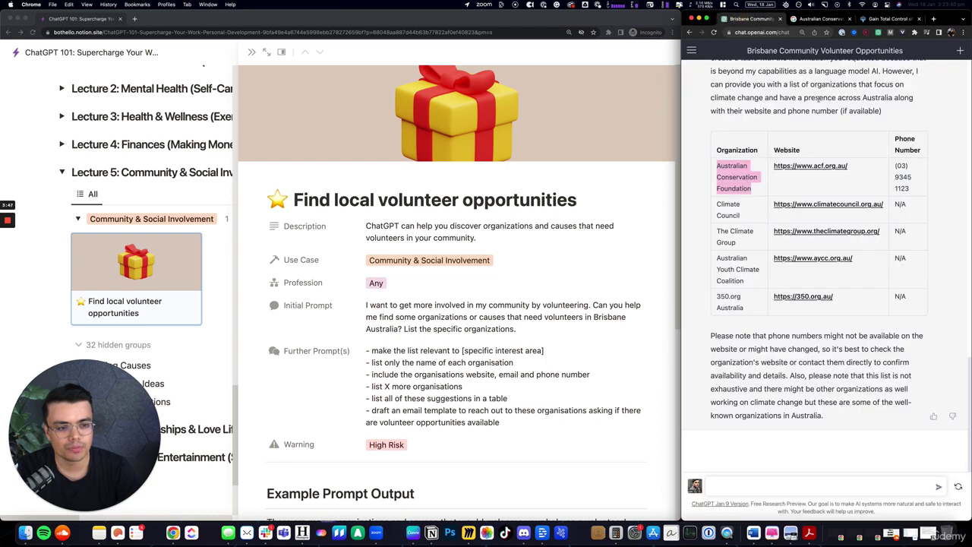
pyautogui.click(806, 19)
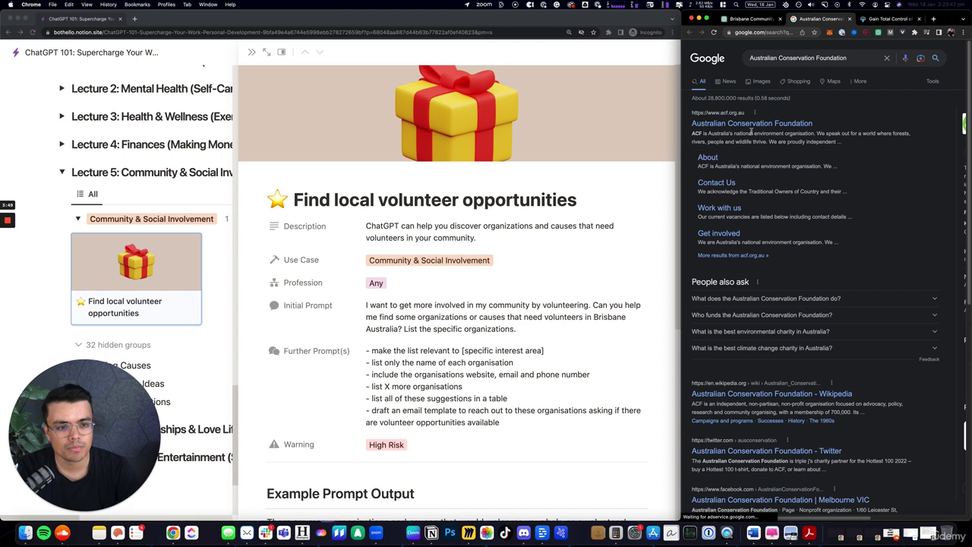
pyautogui.click(749, 18)
pyautogui.click(832, 169)
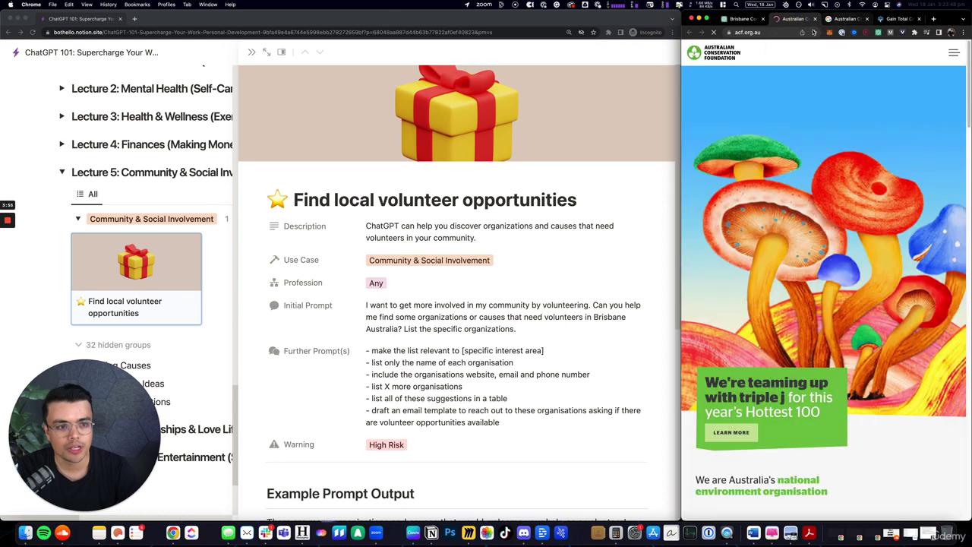
pyautogui.click(744, 21)
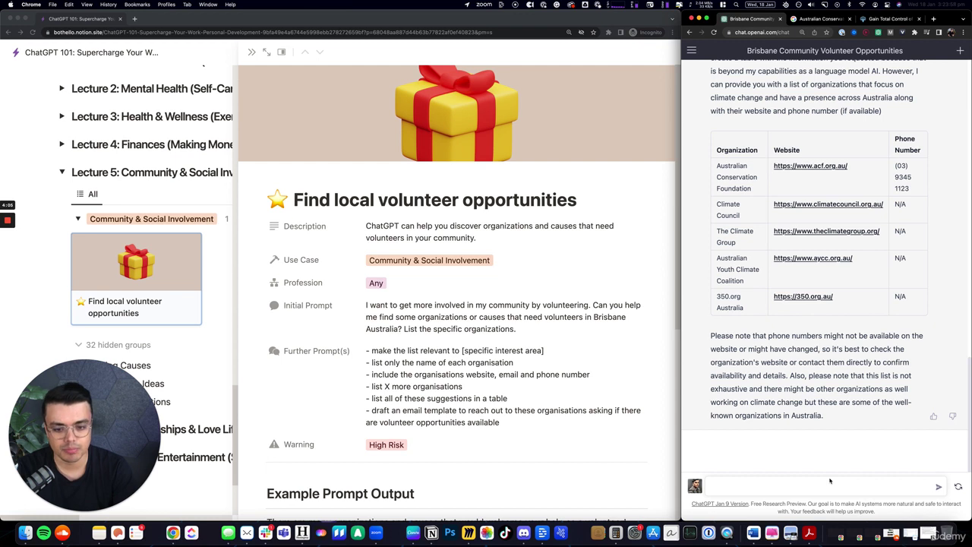
# Ask for contact tips and an email template asking whether volunteering opportunities are available
pyautogui.click(831, 482)
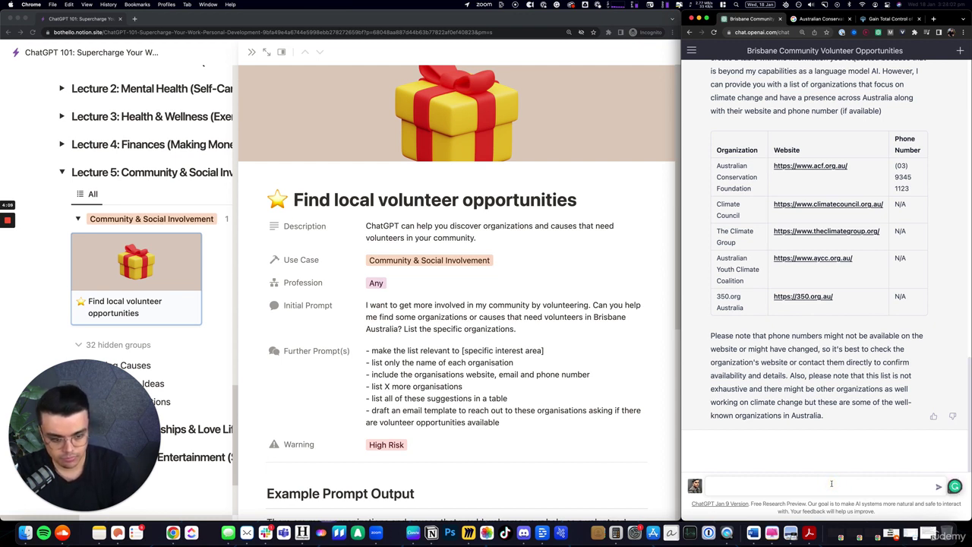
pyautogui.click(818, 487)
pyautogui.write('pr')
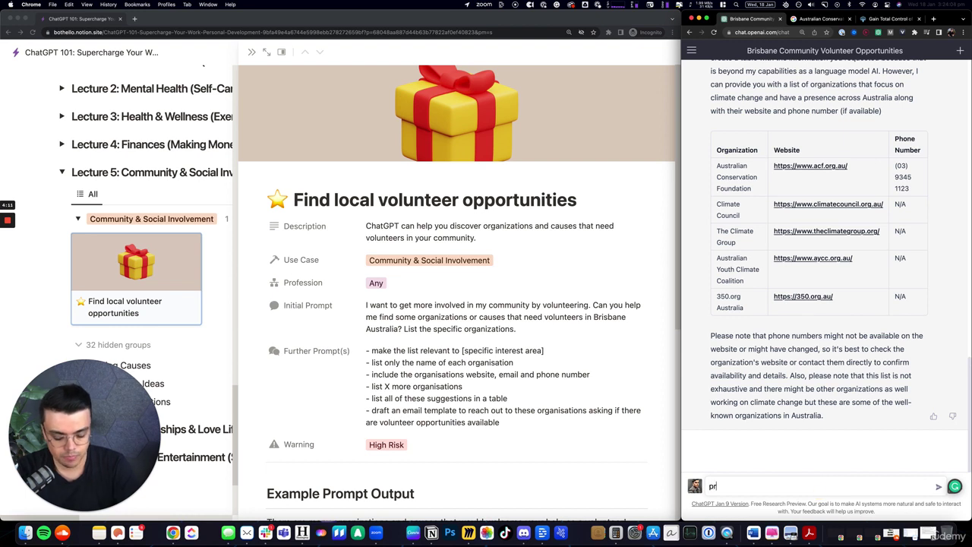
pyautogui.write('ovide some suggestions as to how I can ')
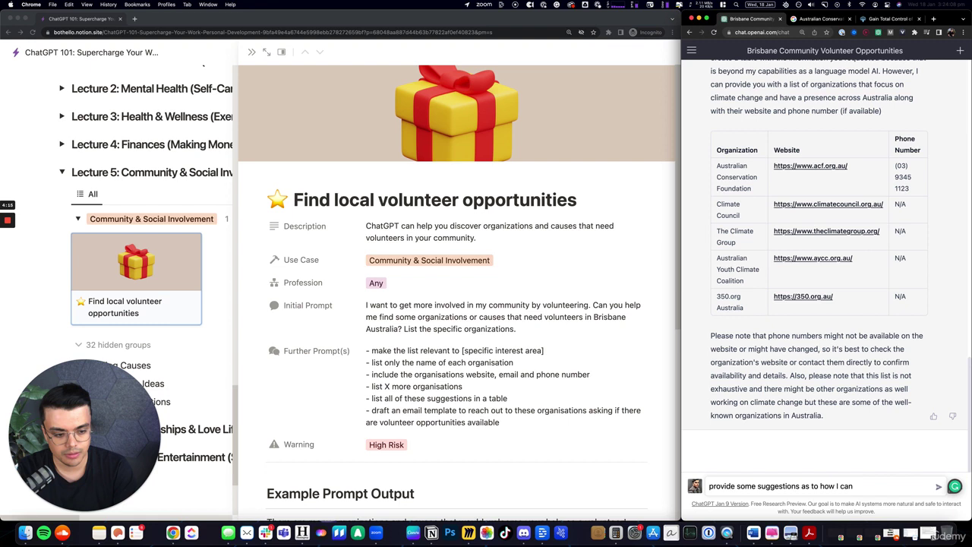
pyautogui.write('best')
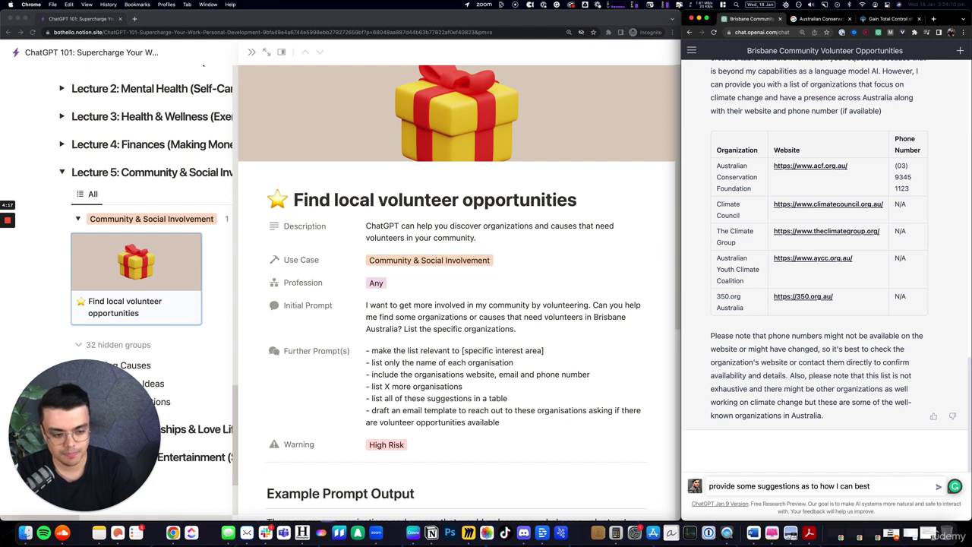
pyautogui.write(' fg get in touch sawi')
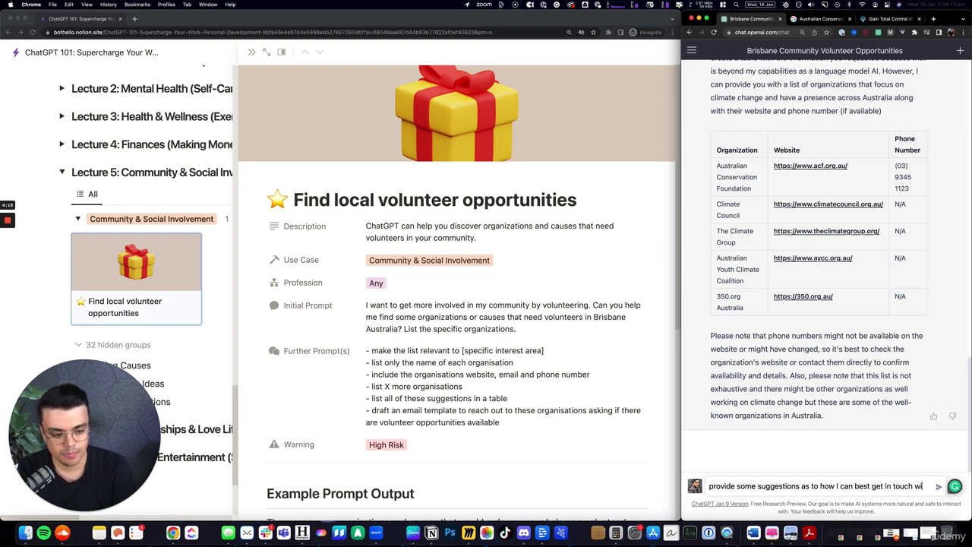
pyautogui.write('h these t')
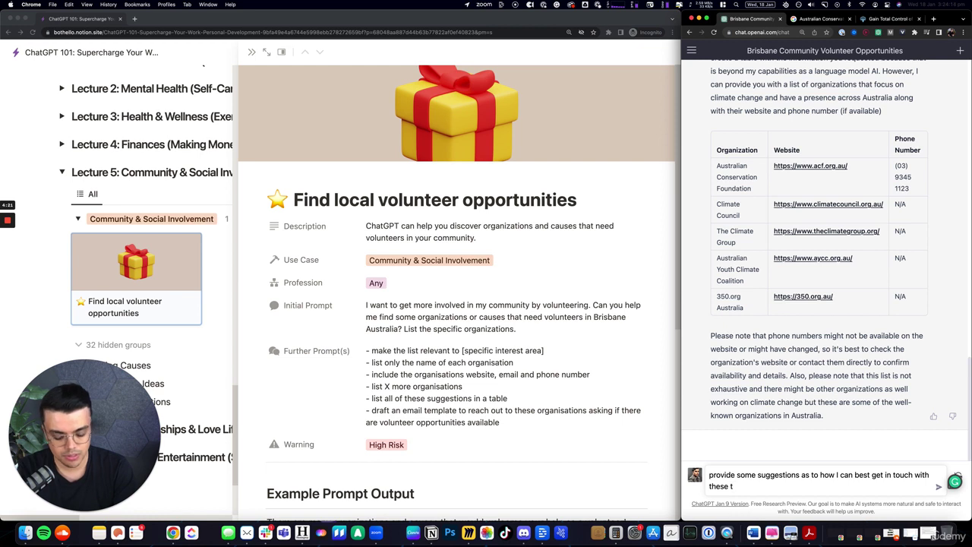
pyautogui.write('ypes of organi')
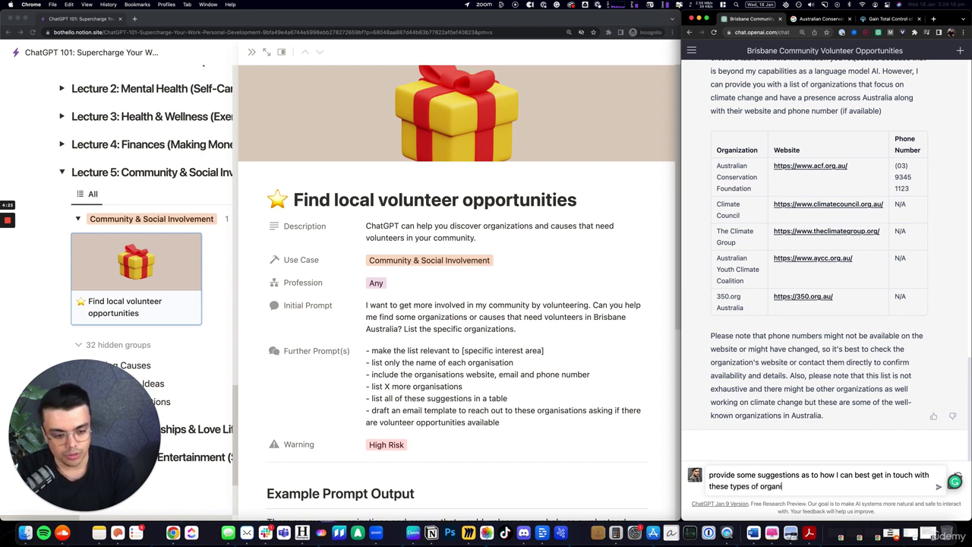
pyautogui.write('sations, as well as ')
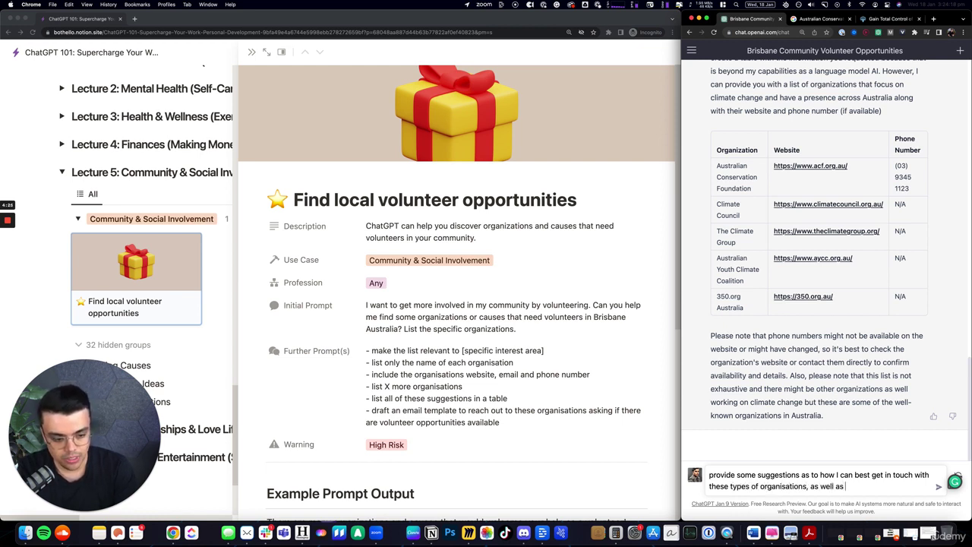
pyautogui.write('en')
pyautogui.press('BackSpace')
pyautogui.press('BackSpace')
pyautogui.write('a')
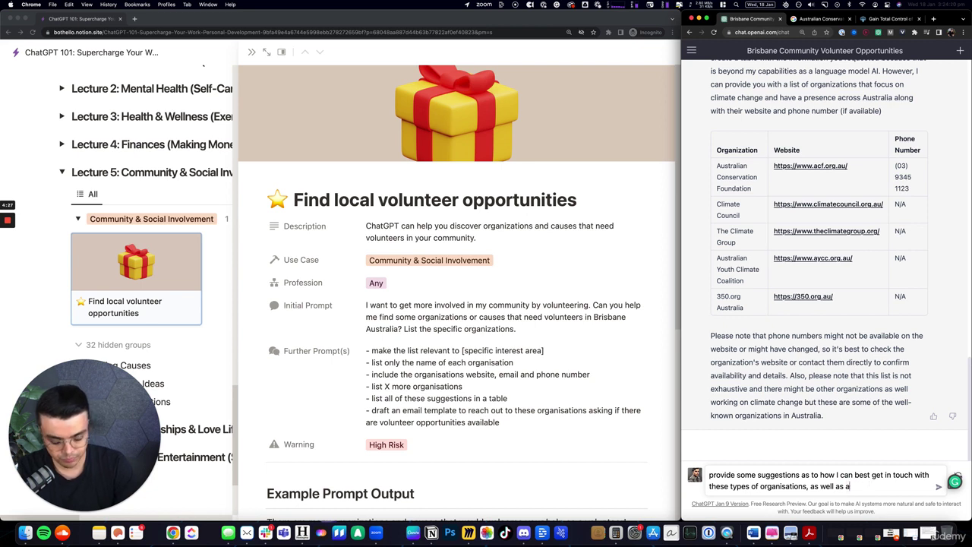
pyautogui.write('n email template I can u')
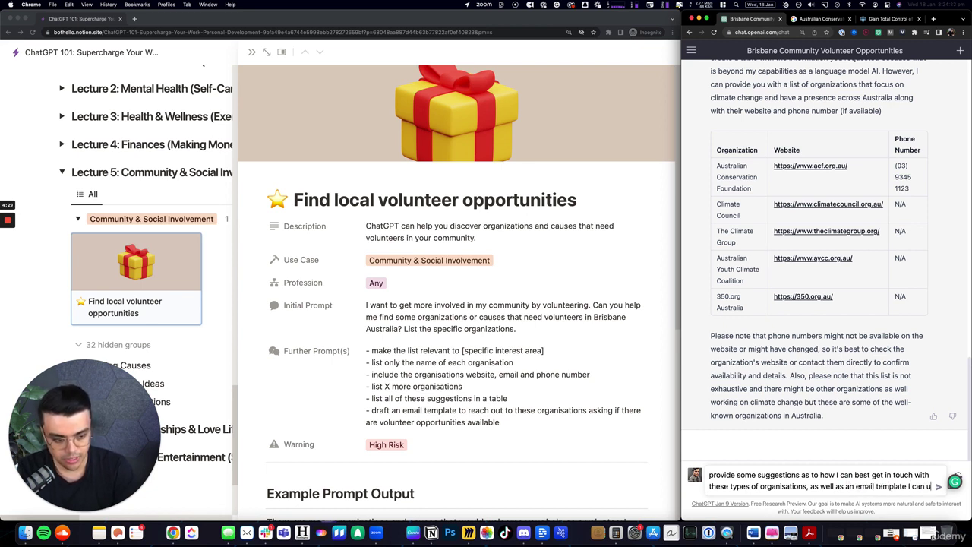
pyautogui.write('se to as')
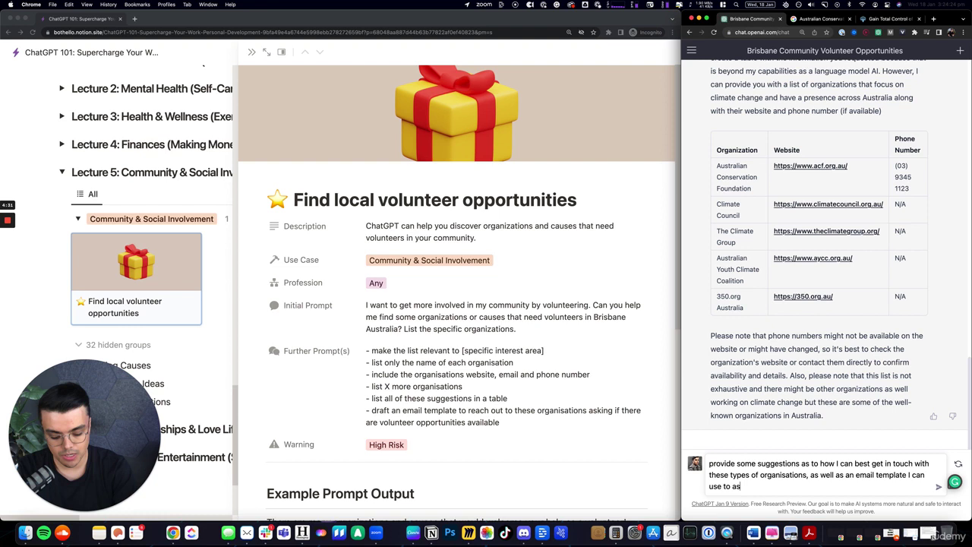
pyautogui.write('k if there are')
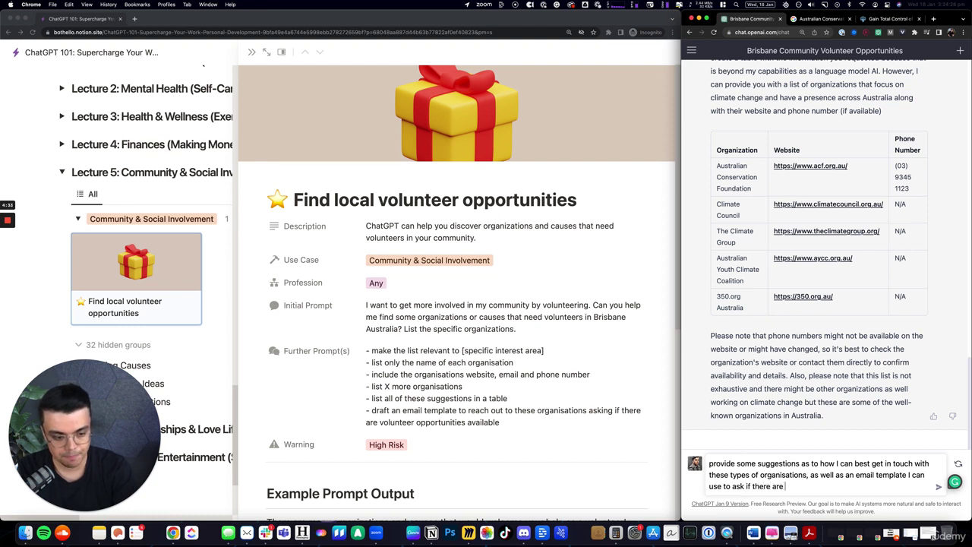
pyautogui.write('. any volun')
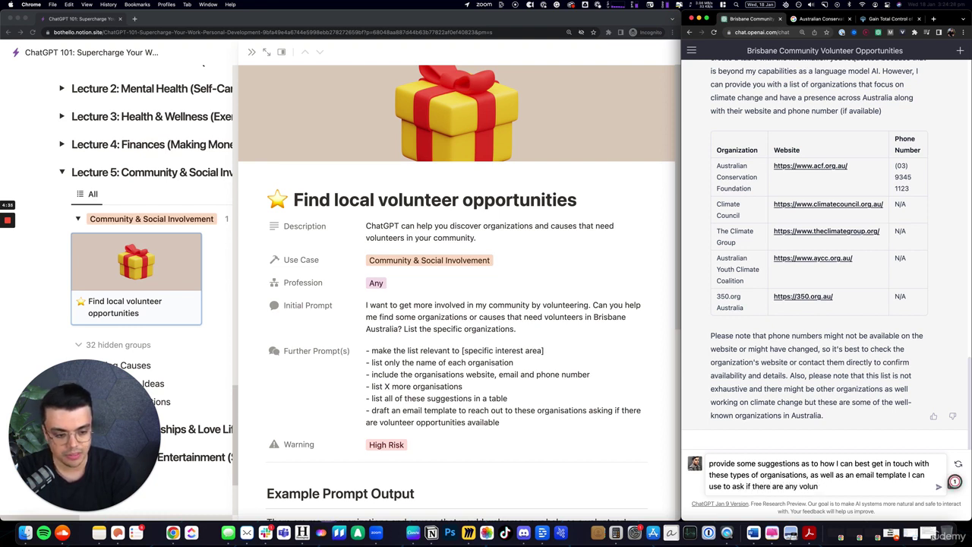
pyautogui.write('teering')
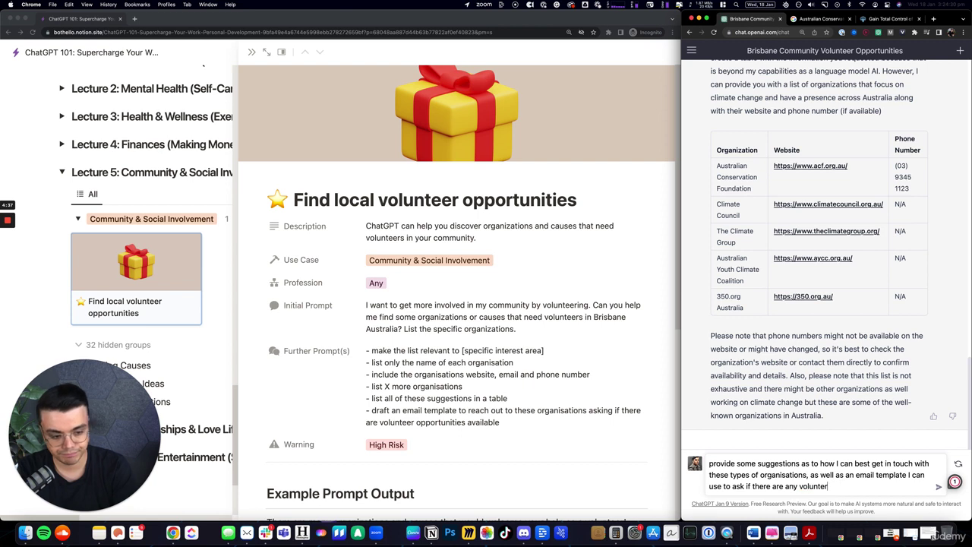
pyautogui.write('ering')
pyautogui.press('BackSpace')
pyautogui.press('BackSpace')
pyautogui.press('BackSpace')
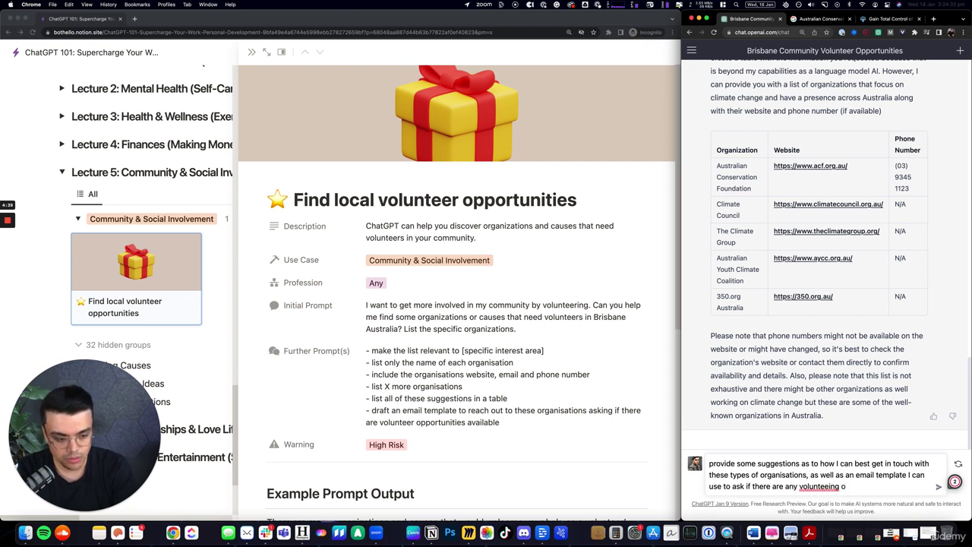
pyautogui.write('g opportun')
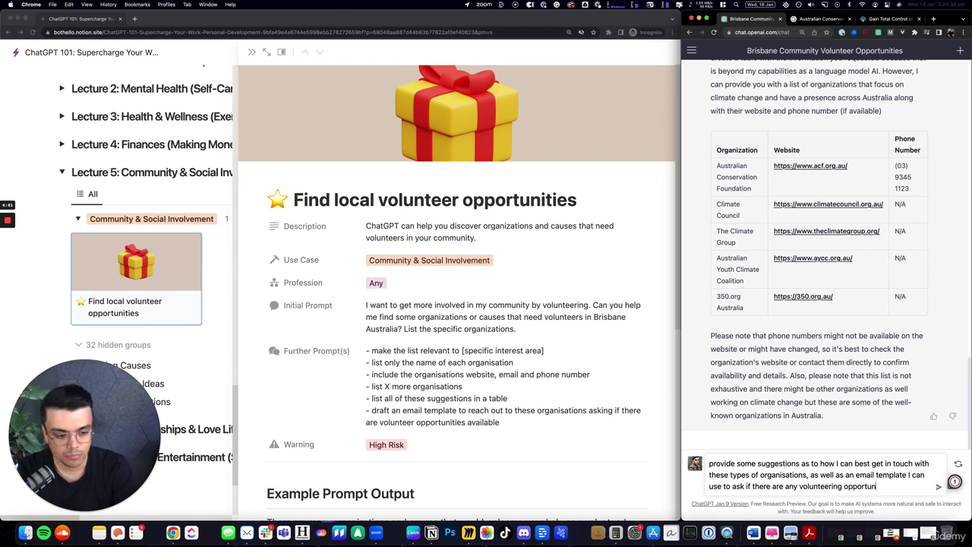
pyautogui.write('ities avail')
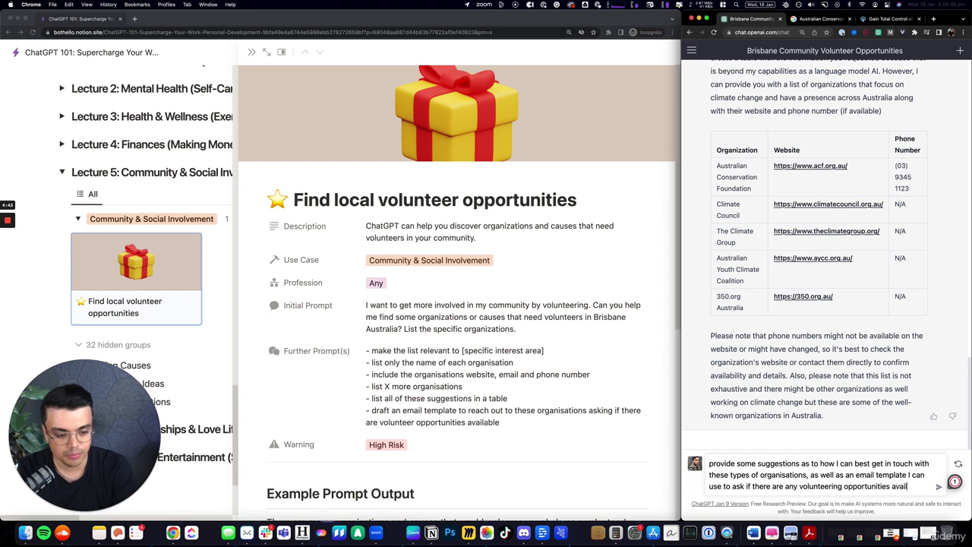
pyautogui.write('able')
pyautogui.press('Return')
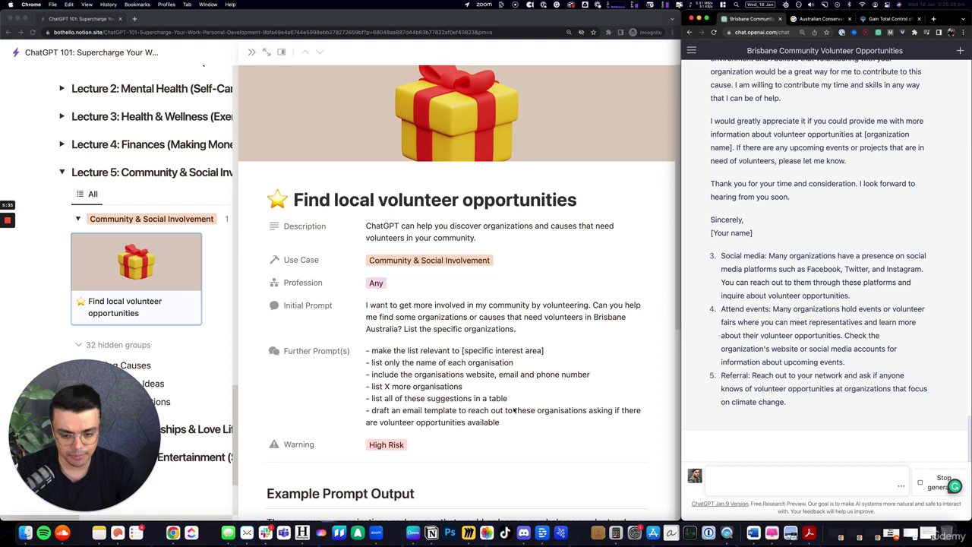
# Scroll through the finished reply's Volunteer Inquiry template and social media, event and referral tips
pyautogui.scroll(-1, 508, 443)
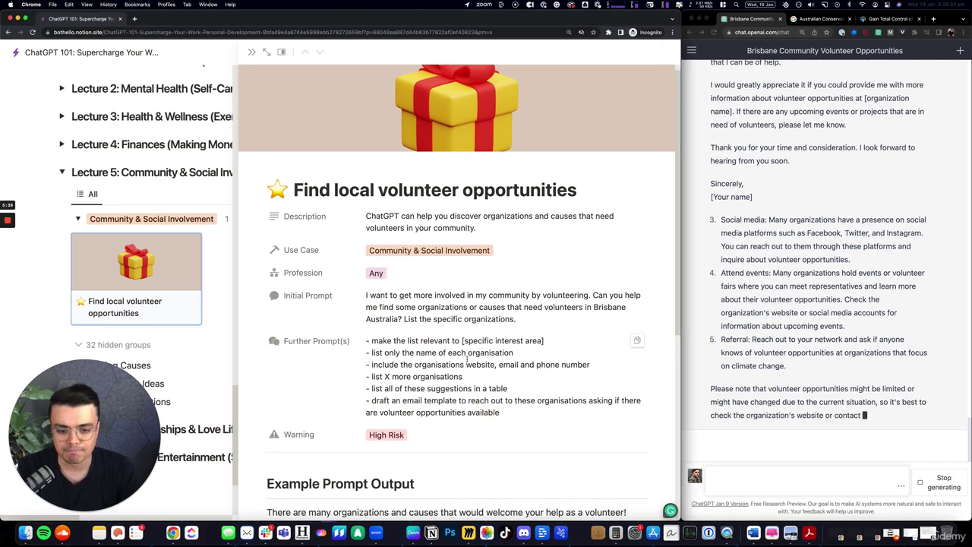
pyautogui.scroll(-1, 550, 345)
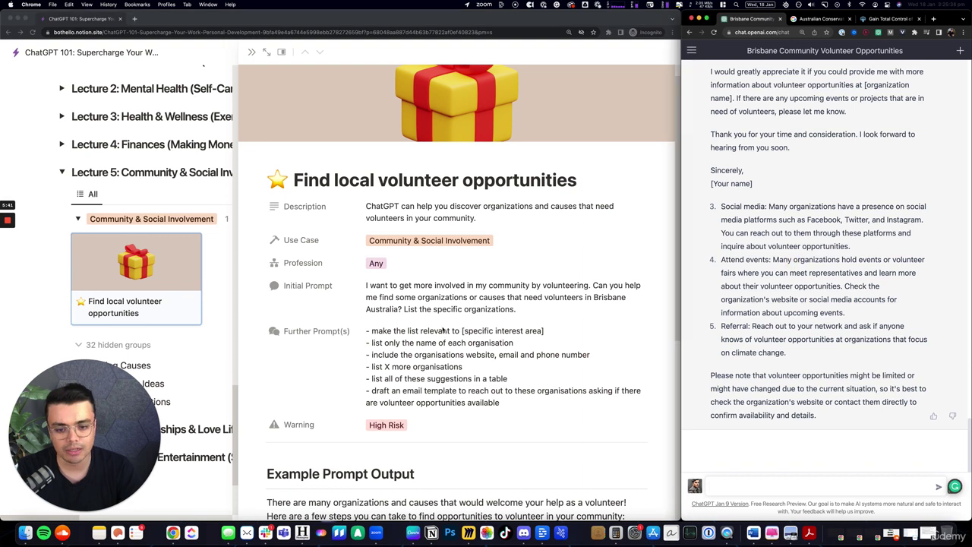
pyautogui.scroll(-3, 180, 305)
pyautogui.scroll(-3, 181, 305)
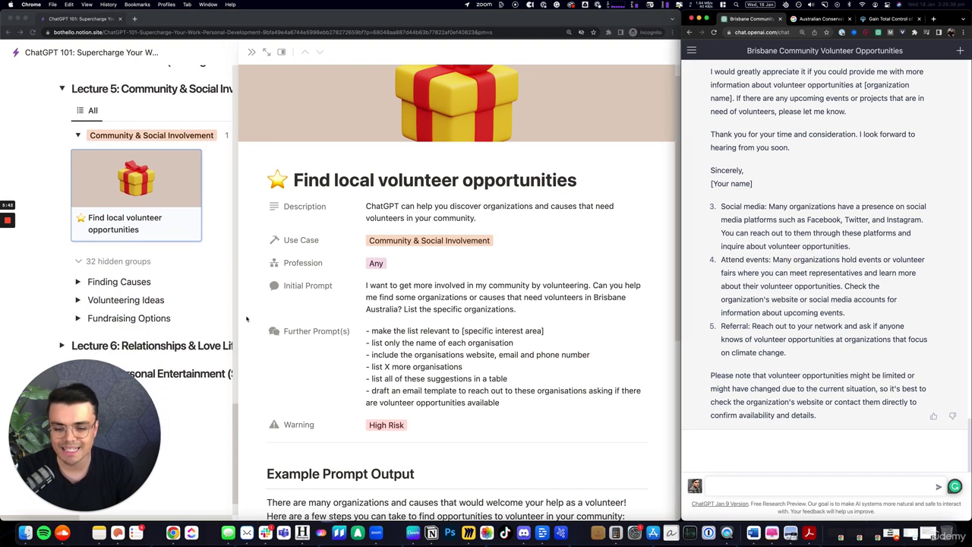
pyautogui.scroll(2, 143, 302)
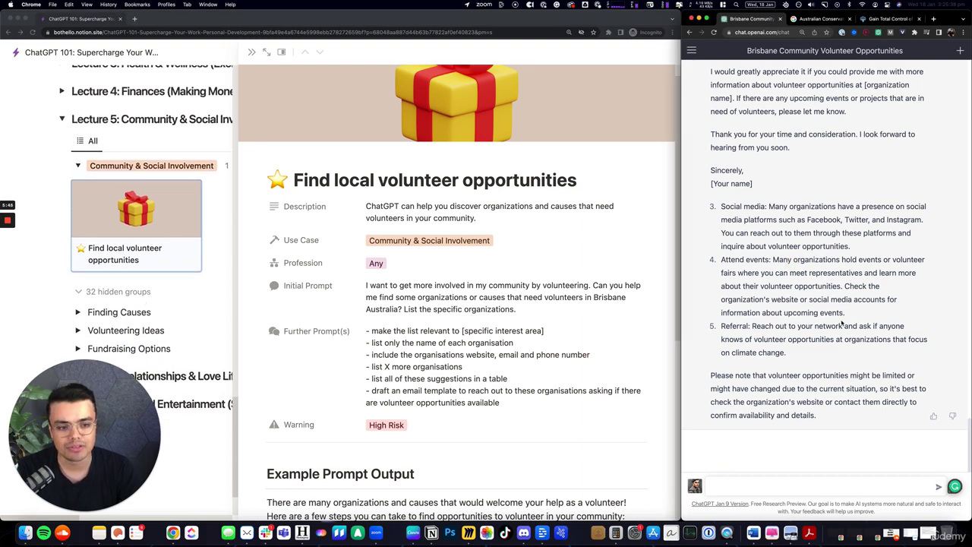
pyautogui.scroll(2, 841, 325)
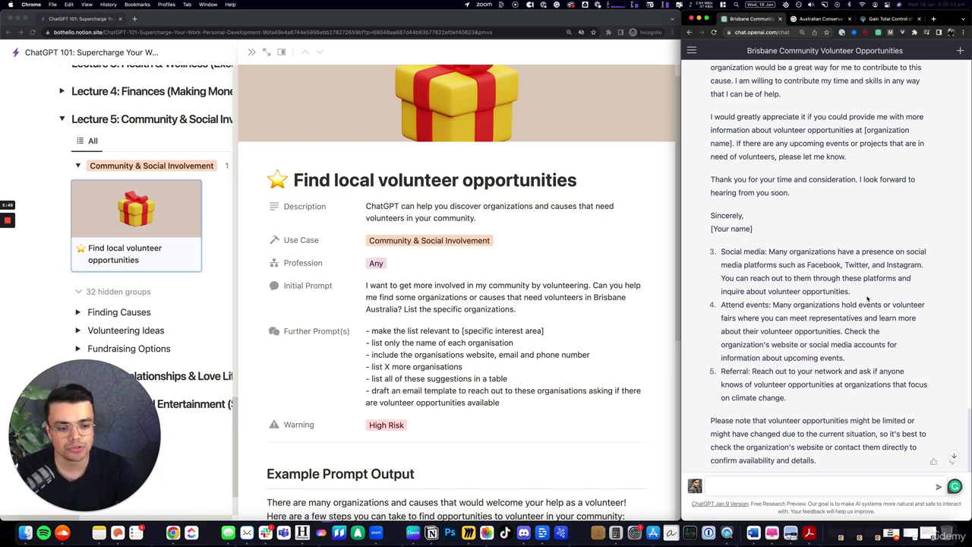
pyautogui.scroll(-1, 868, 299)
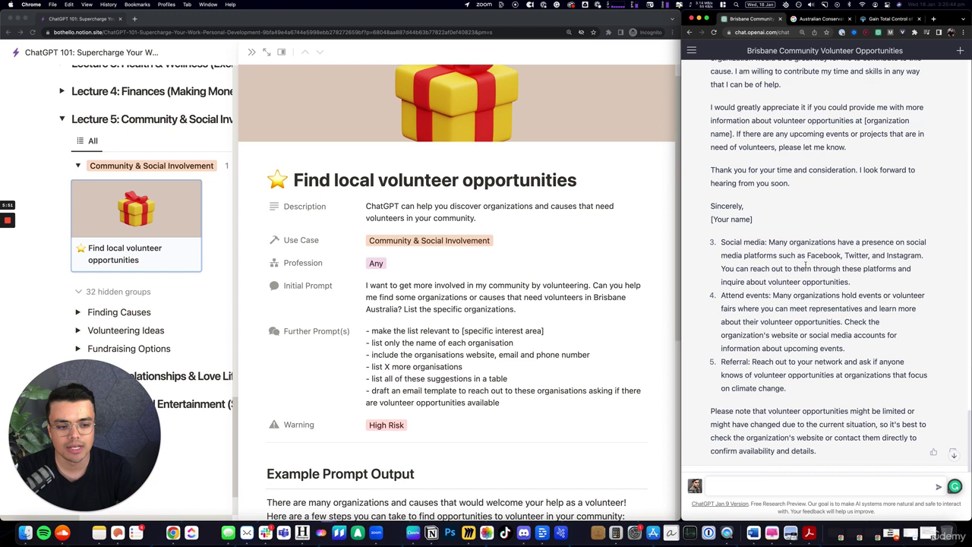
pyautogui.scroll(-1, 805, 267)
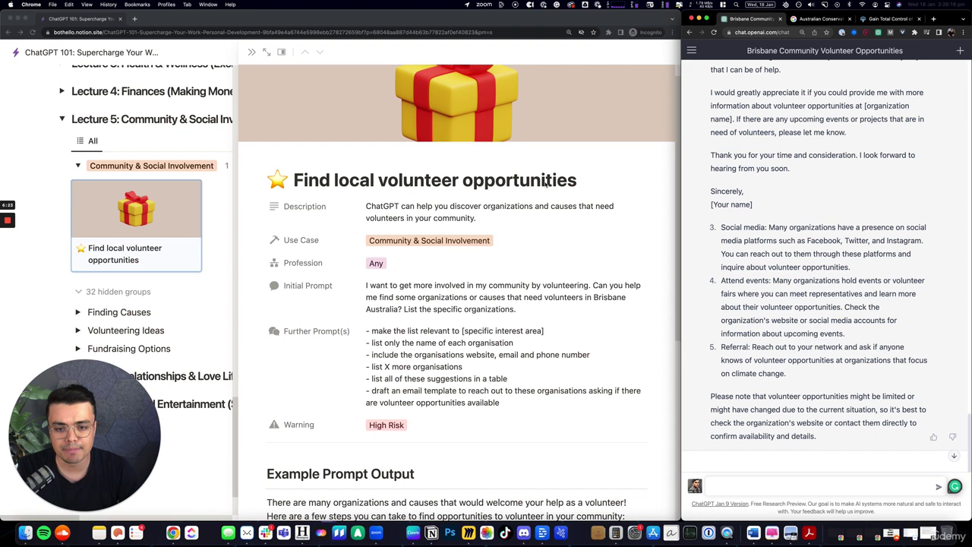
pyautogui.scroll(1, 575, 287)
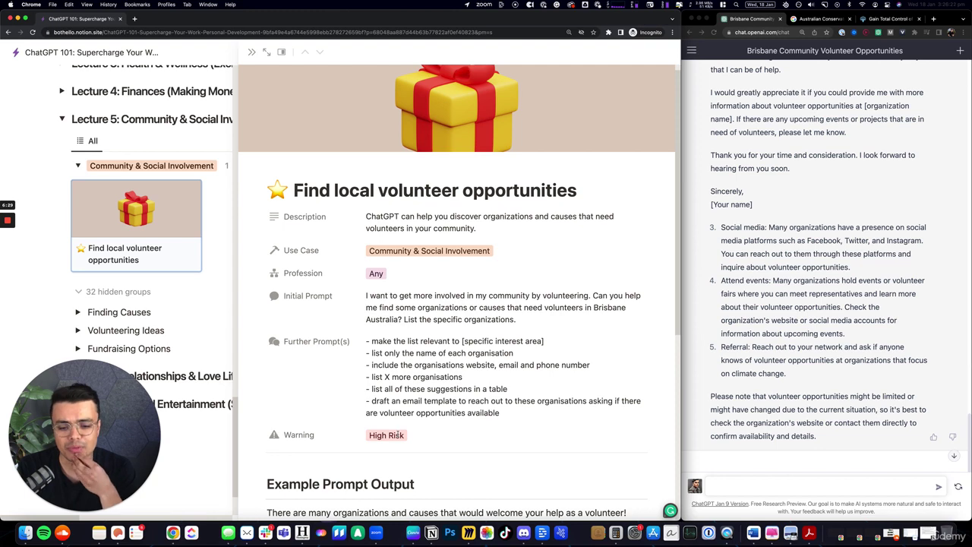
pyautogui.scroll(10, 808, 319)
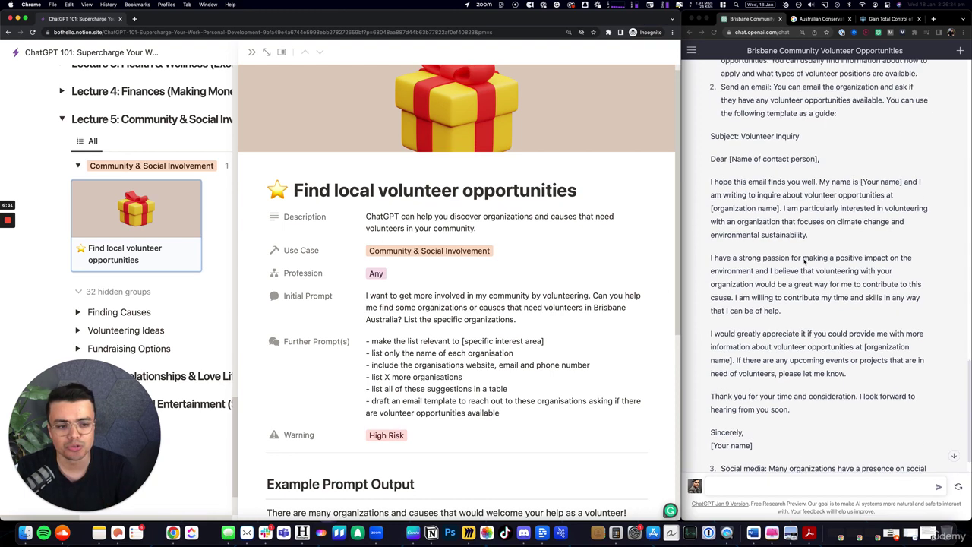
pyautogui.scroll(5, 807, 319)
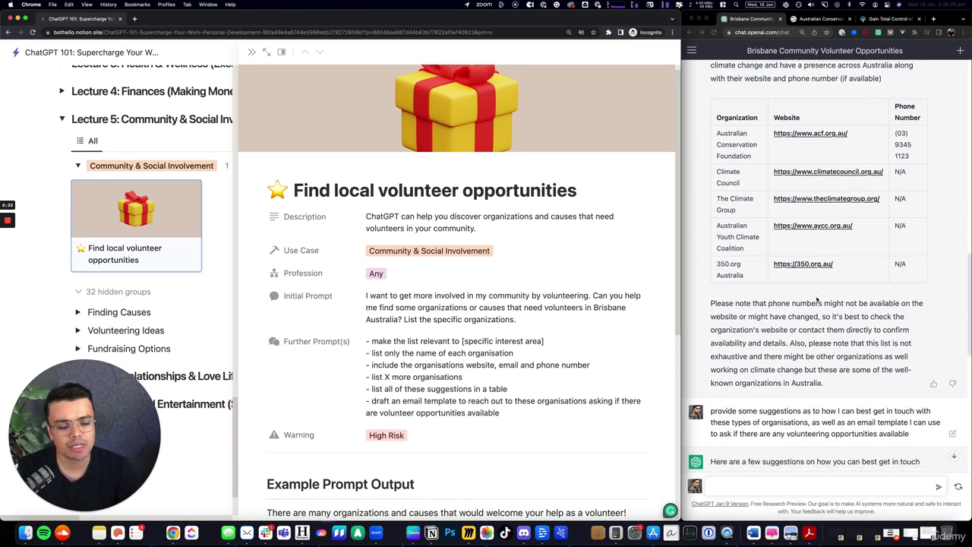
pyautogui.scroll(-6, 821, 265)
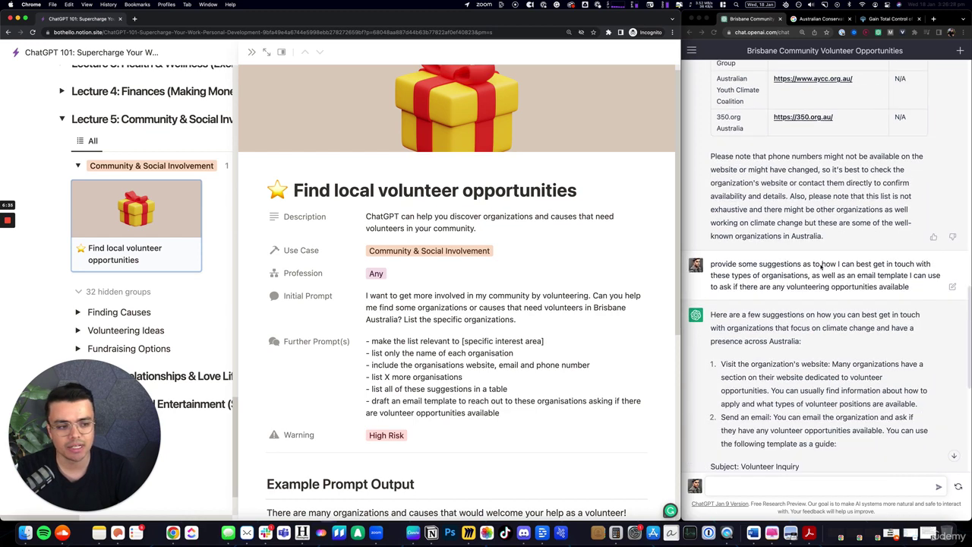
pyautogui.scroll(-8, 820, 266)
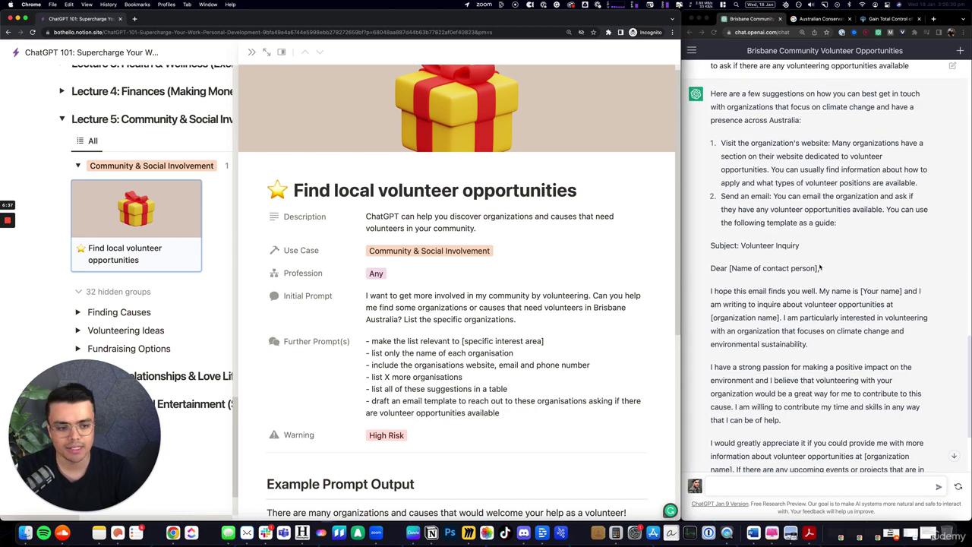
pyautogui.scroll(6, 820, 265)
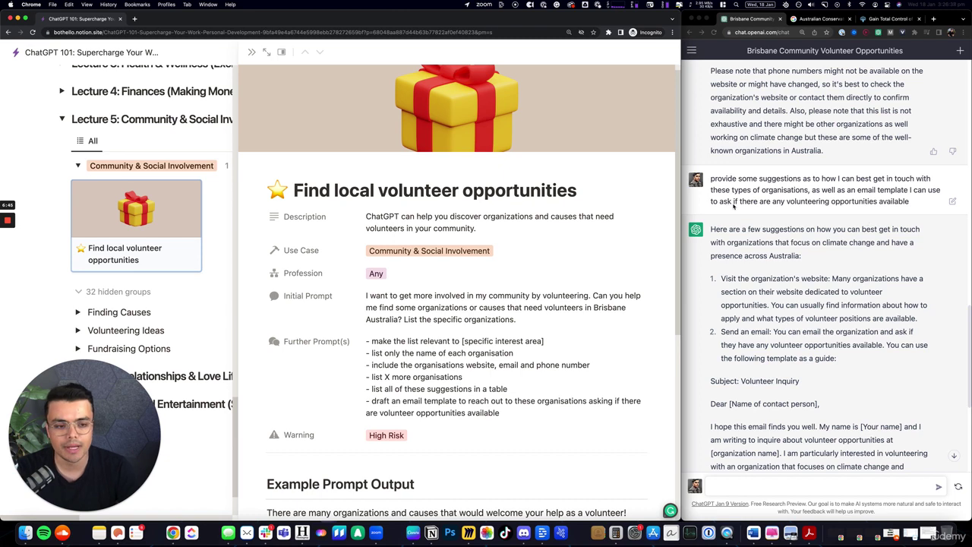
pyautogui.scroll(-6, 727, 202)
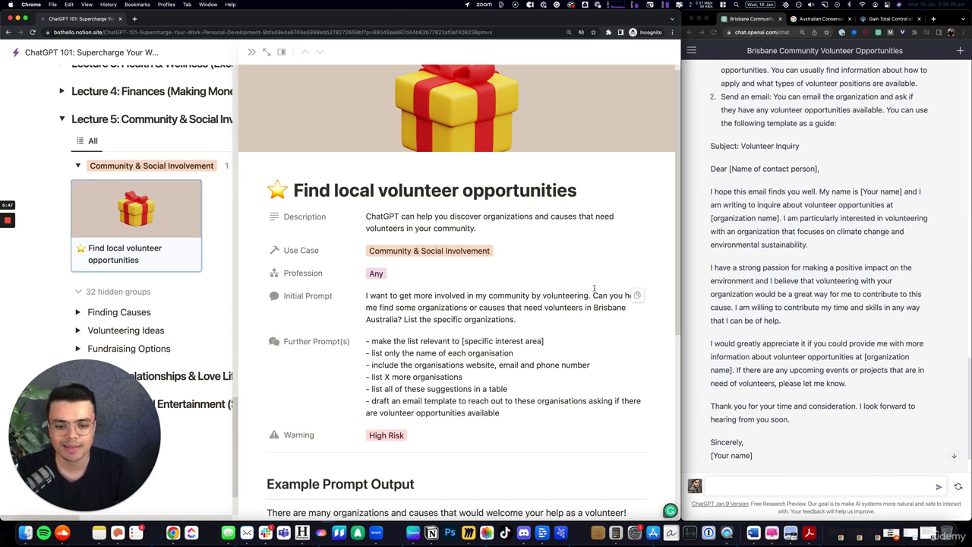